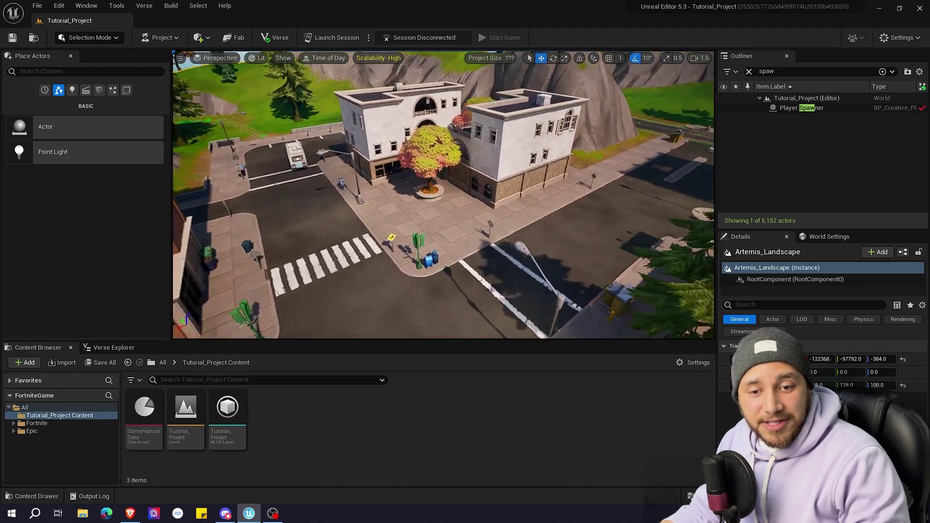
Look around the town level, examining the street intersection, the waterfront building and the surrounding roads
key(s)
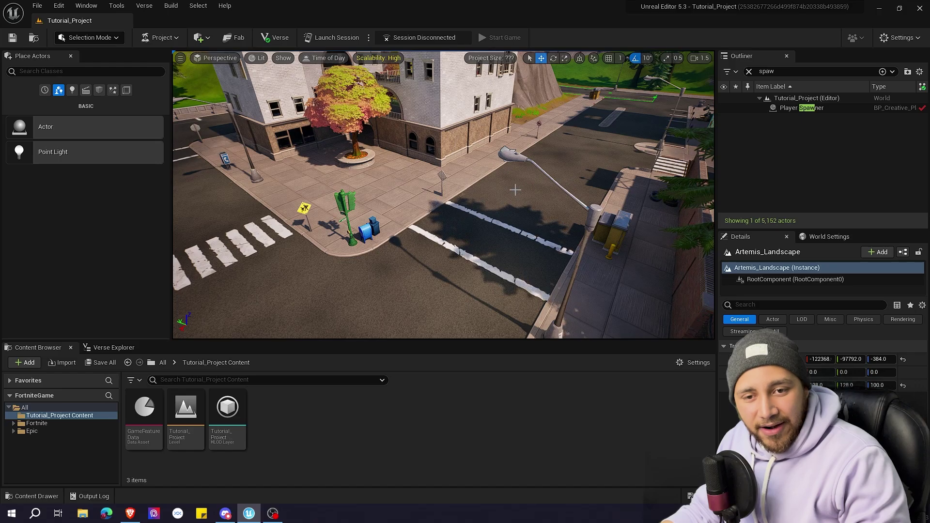
right_drag(505, 181, 336, 192)
key(s)
key(w)
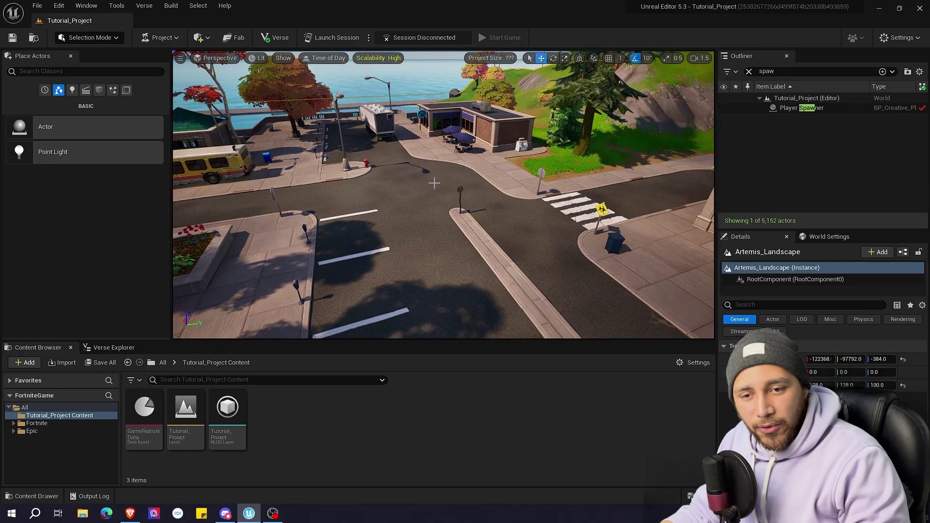
key(w)
right_drag(466, 180, 514, 177)
key(e)
right_drag(511, 111, 511, 111)
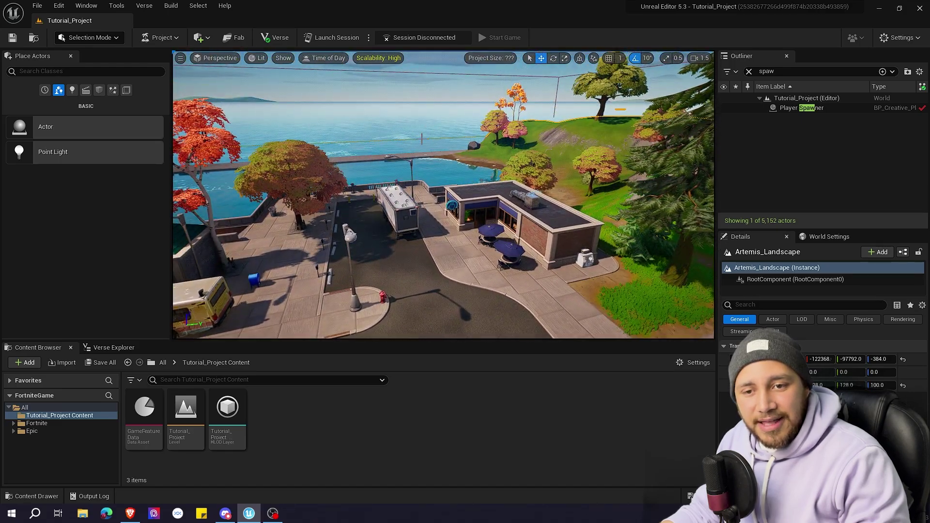
right_drag(451, 179, 651, 216)
key(w)
key(w)
key(e)
key(w)
key(e)
right_drag(462, 196, 442, 192)
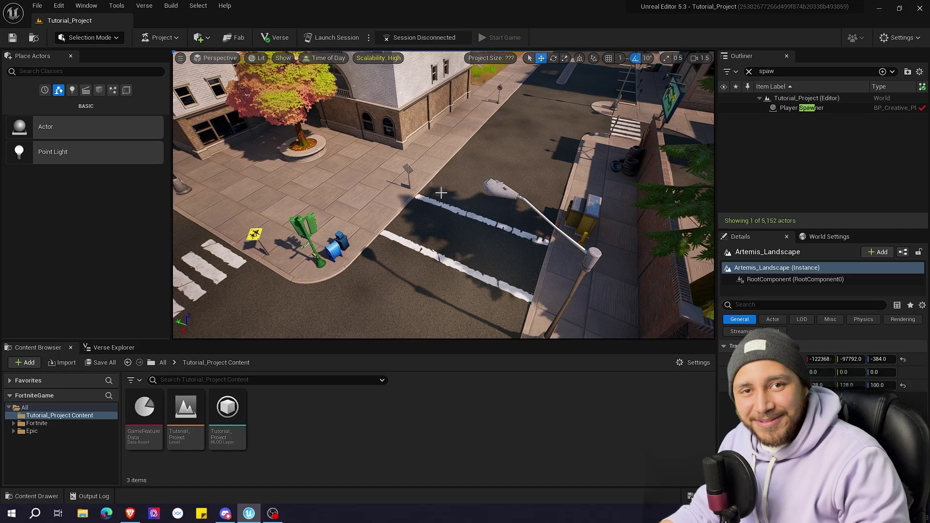
Search the Fortnite content for "car" and place the Car HotCoupe prop on the road beside the corner building
click(40, 423)
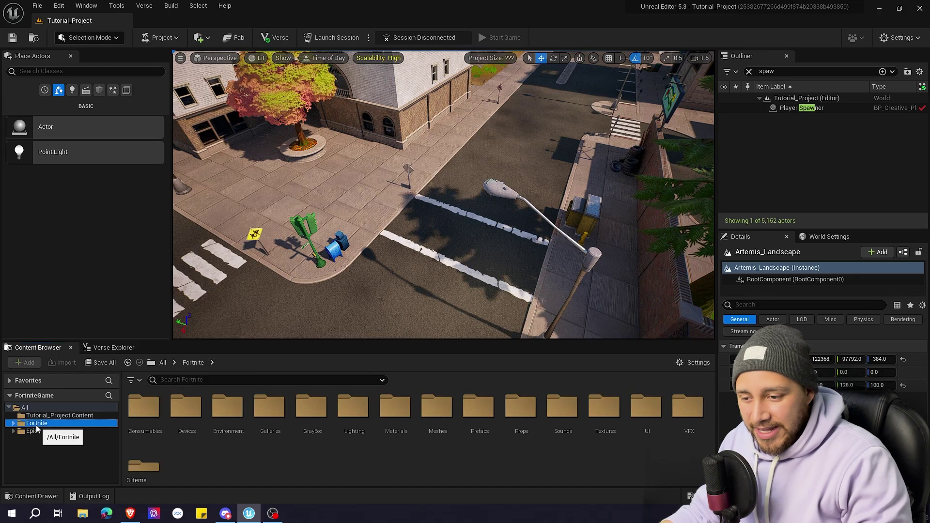
click(207, 380)
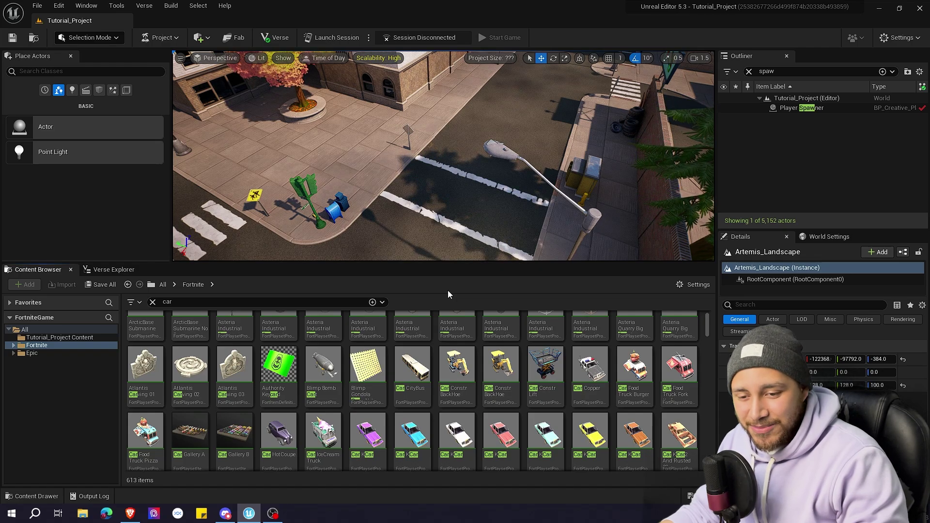
scroll(548, 348, down, 1)
scroll(455, 412, down, 1)
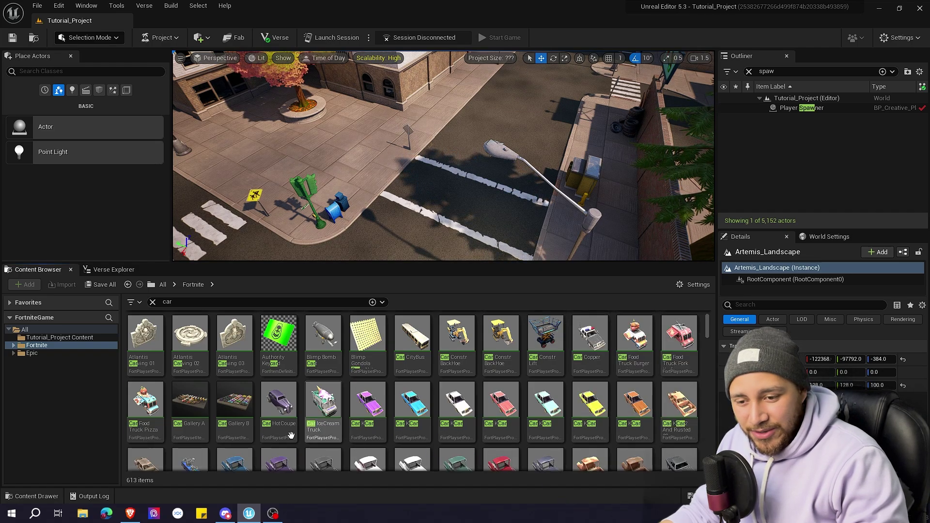
drag(277, 405, 447, 174)
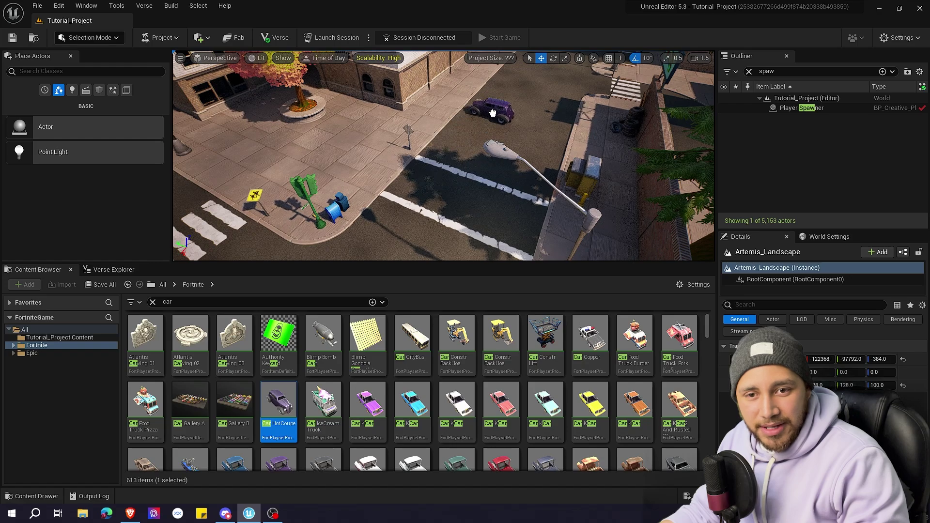
Rotate the placed Car HotCoupe -90° about its vertical axis so it faces along the road
click(494, 105)
key(f)
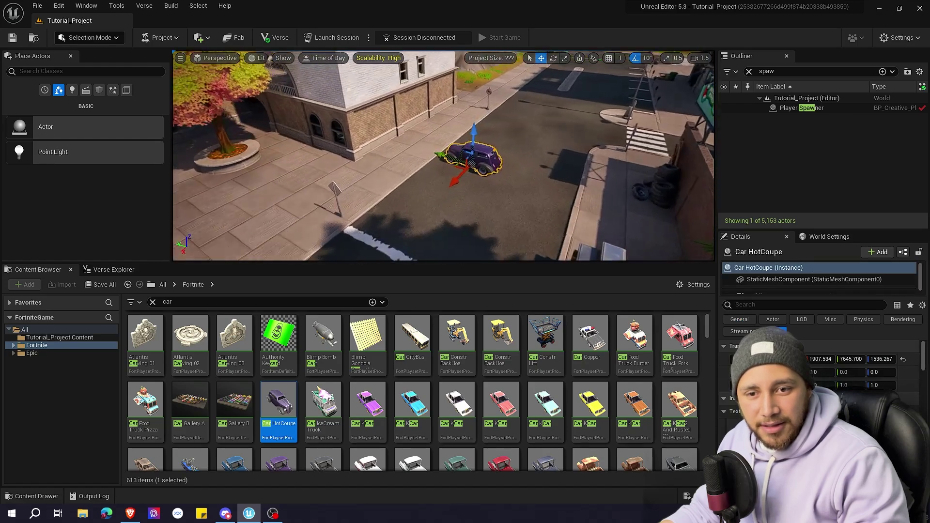
right_drag(477, 143, 477, 142)
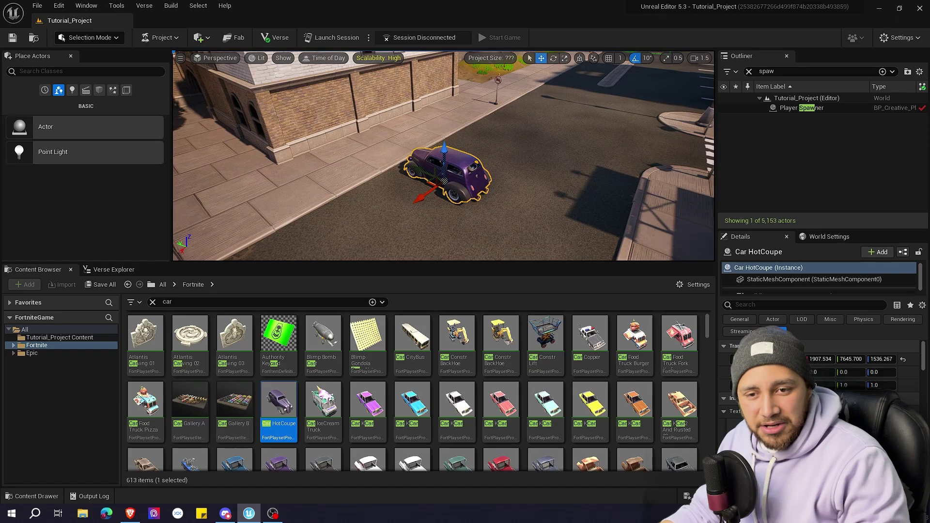
right_drag(462, 238, 461, 237)
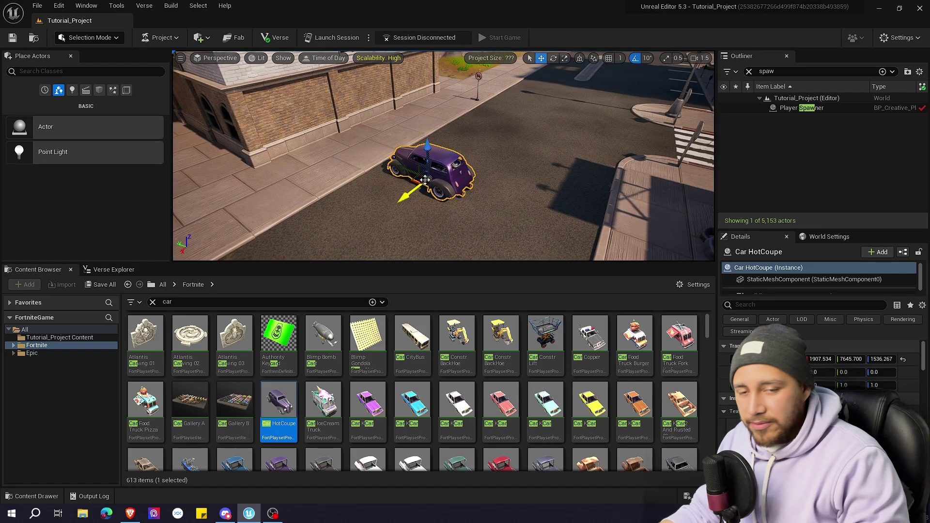
key(e)
drag(414, 214, 470, 193)
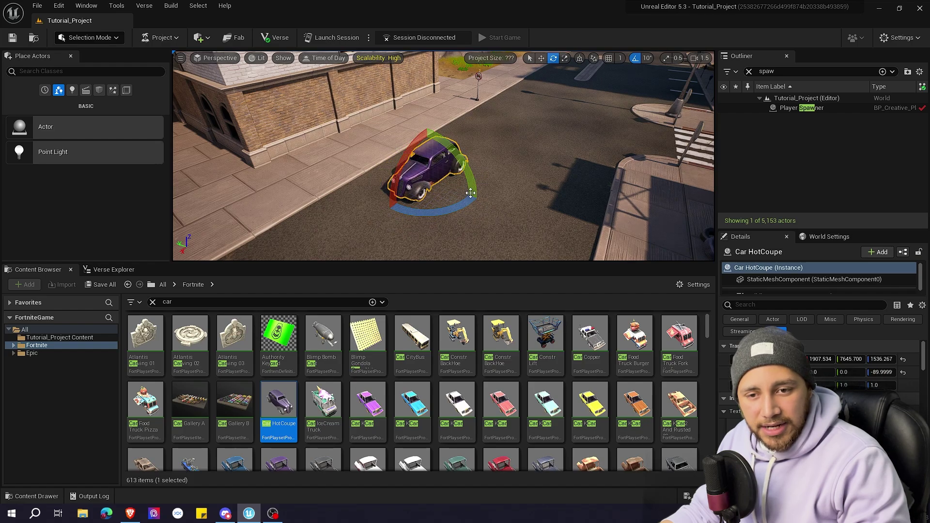
key(w)
key(s)
right_drag(523, 170, 522, 166)
key(d)
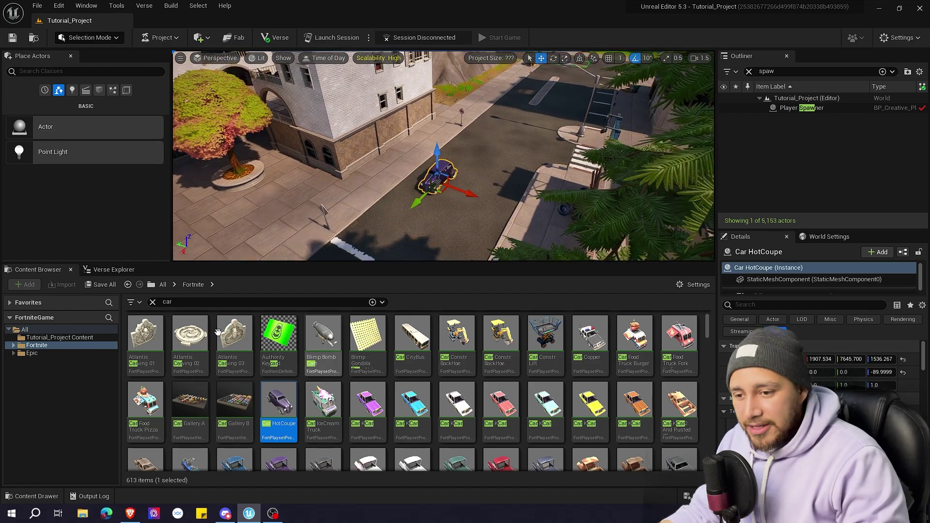
Clear the asset search and create a folder named Cinematics in Tutorial_Project Content
click(42, 338)
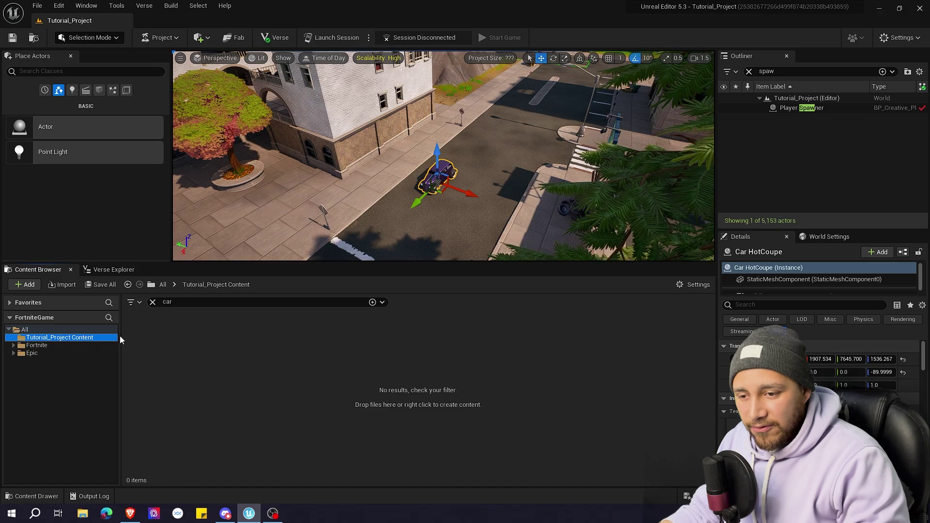
click(152, 302)
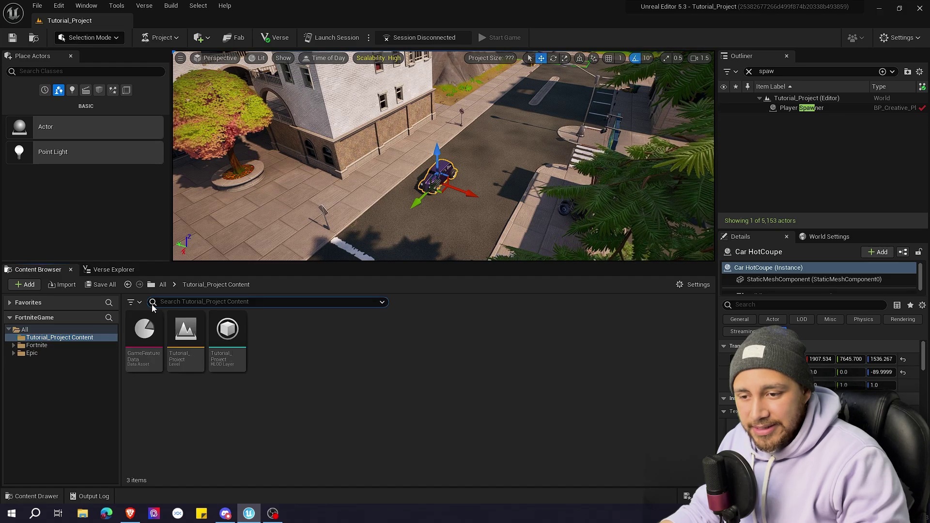
right_click(300, 367)
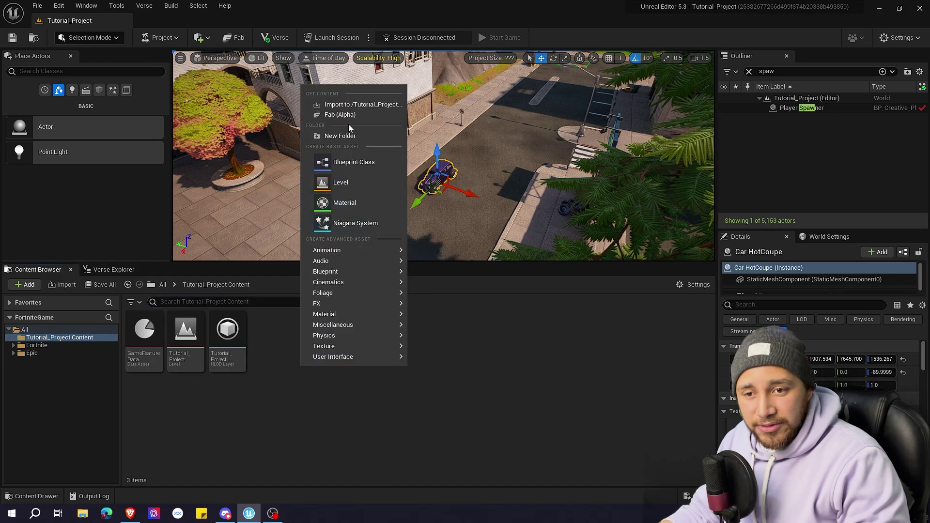
click(344, 135)
text(Cinemati)
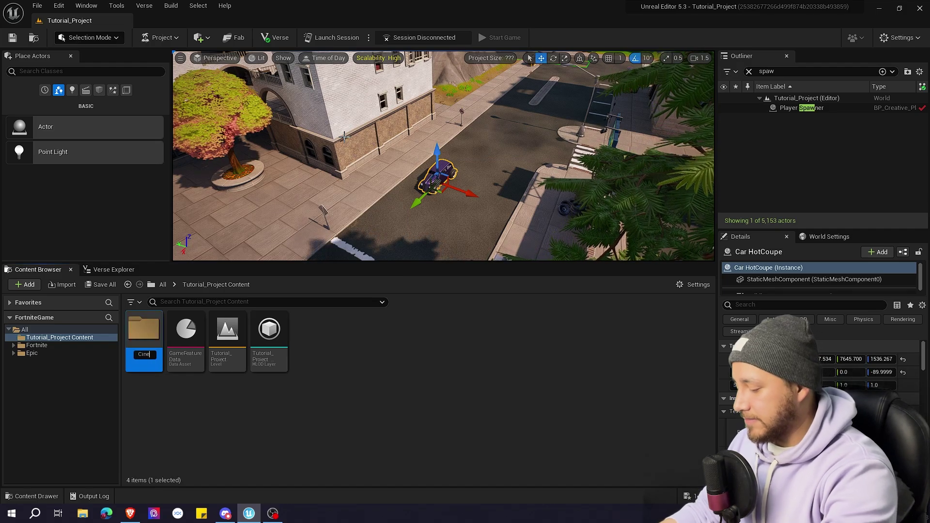
key(Return)
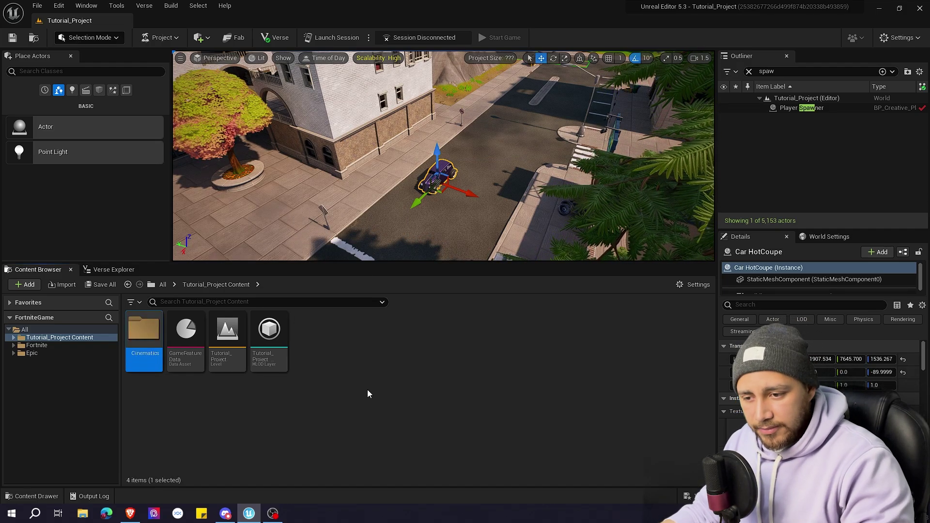
Create a Level Sequence named LS_Car inside the Cinematics folder
double_click(145, 327)
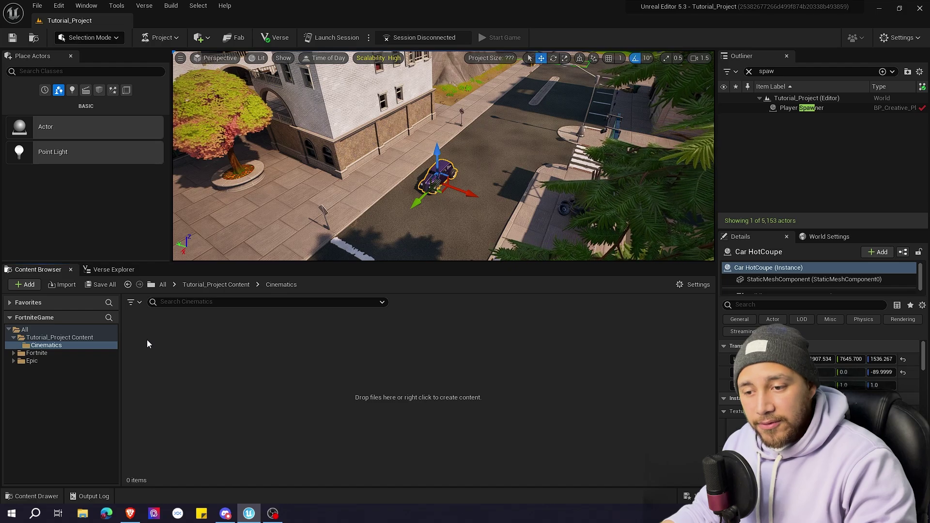
right_click(147, 339)
mouse_move(220, 258)
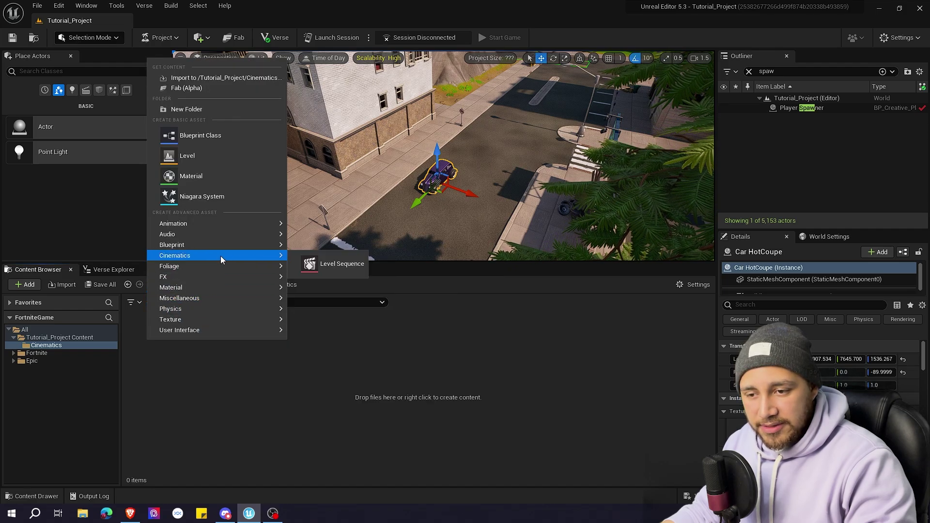
click(329, 263)
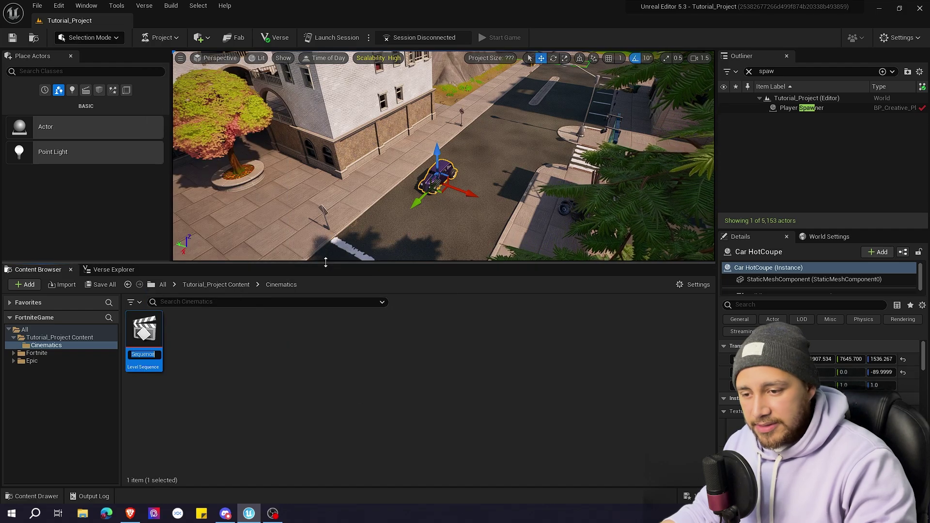
text(LS)
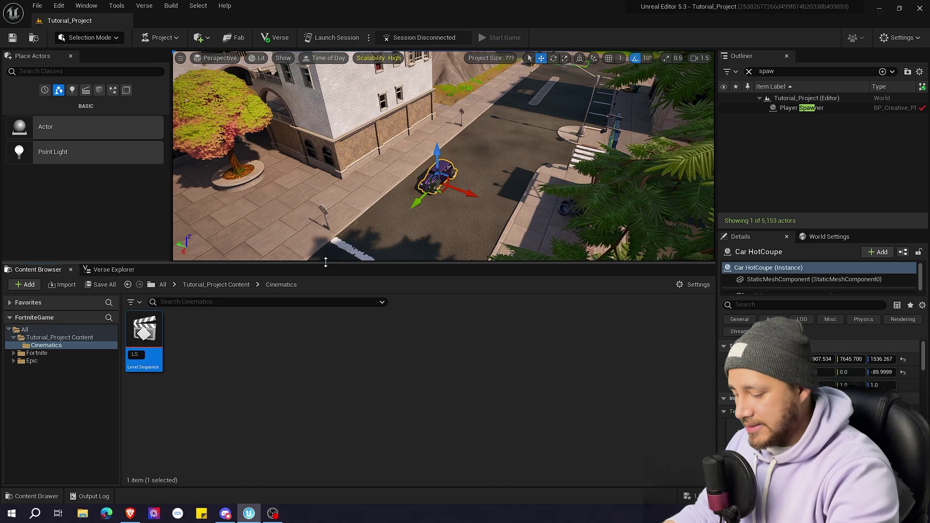
text(?)
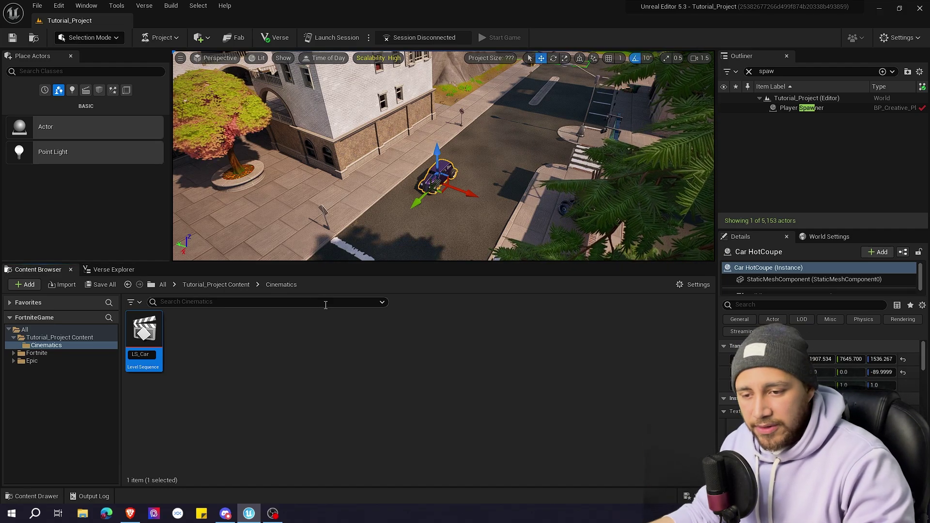
key(Return)
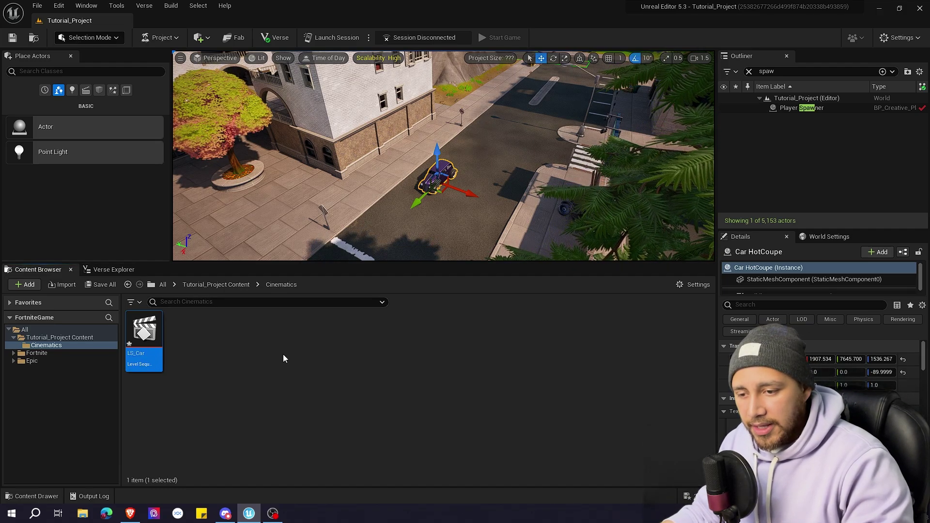
Open the LS_Car sequence and add the Car HotCoupe actor to it as a track
double_click(145, 330)
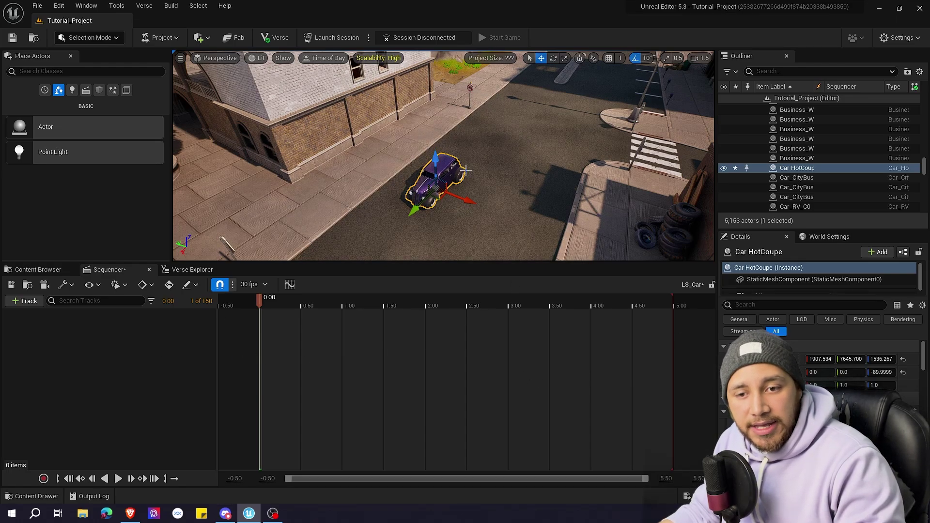
click(799, 171)
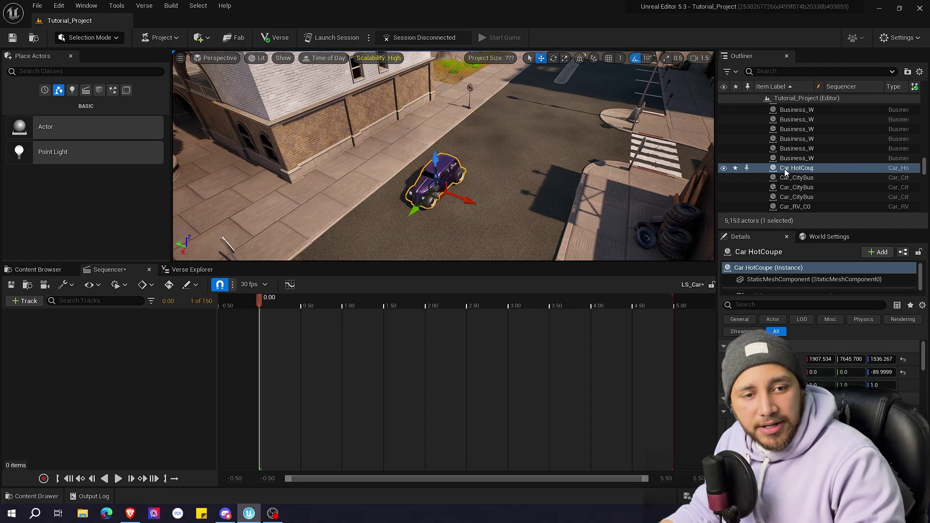
drag(790, 168, 94, 332)
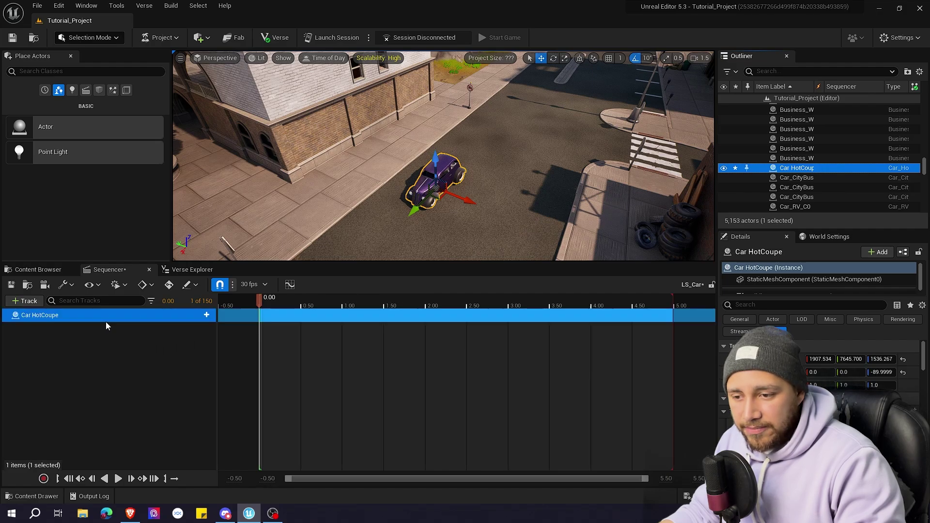
click(19, 302)
mouse_move(49, 314)
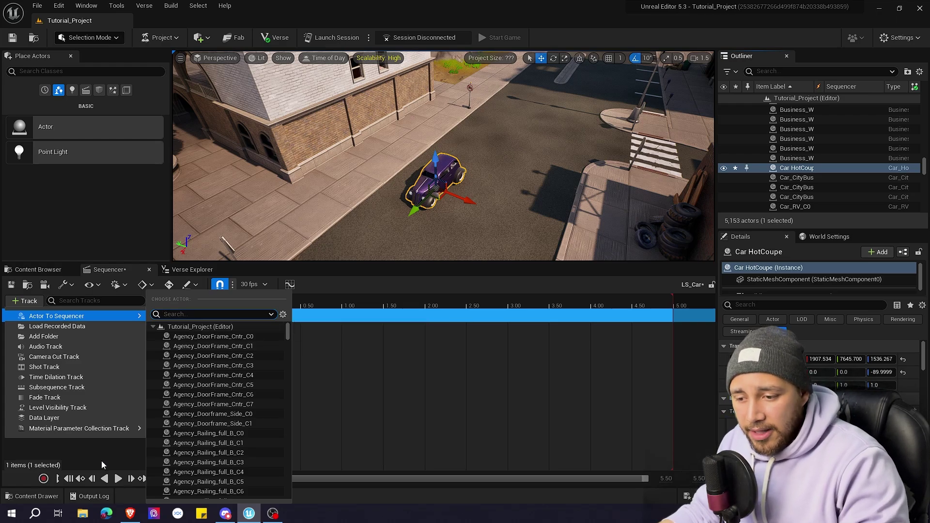
click(102, 453)
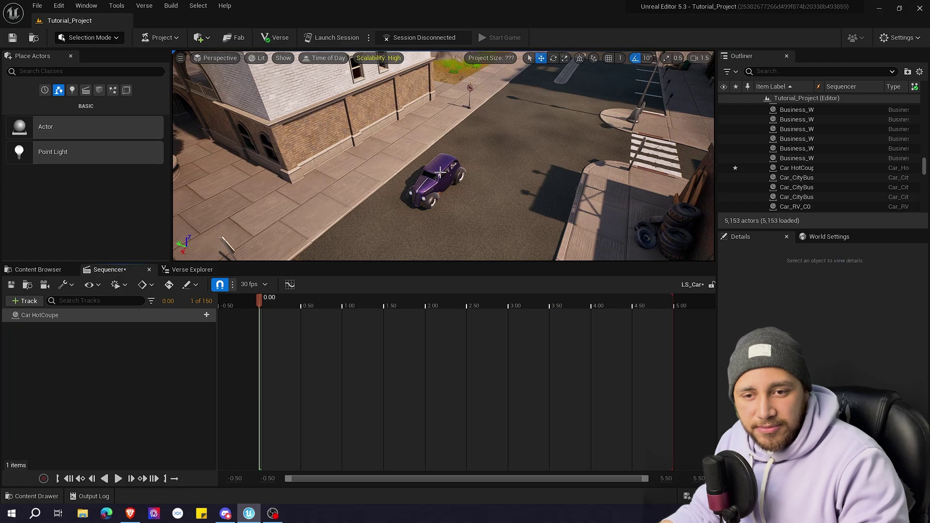
Add a Transform track to the Car HotCoupe actor in the sequence
click(72, 315)
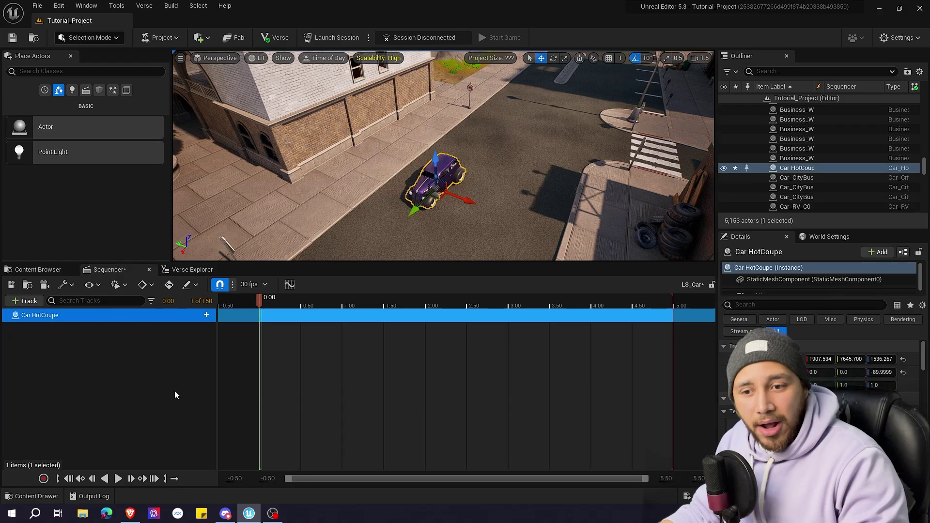
click(93, 331)
click(94, 318)
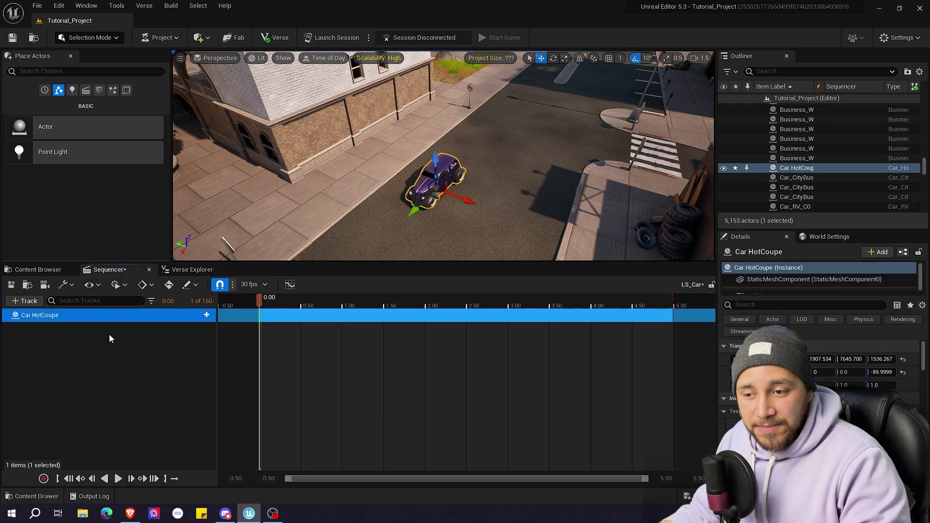
click(207, 315)
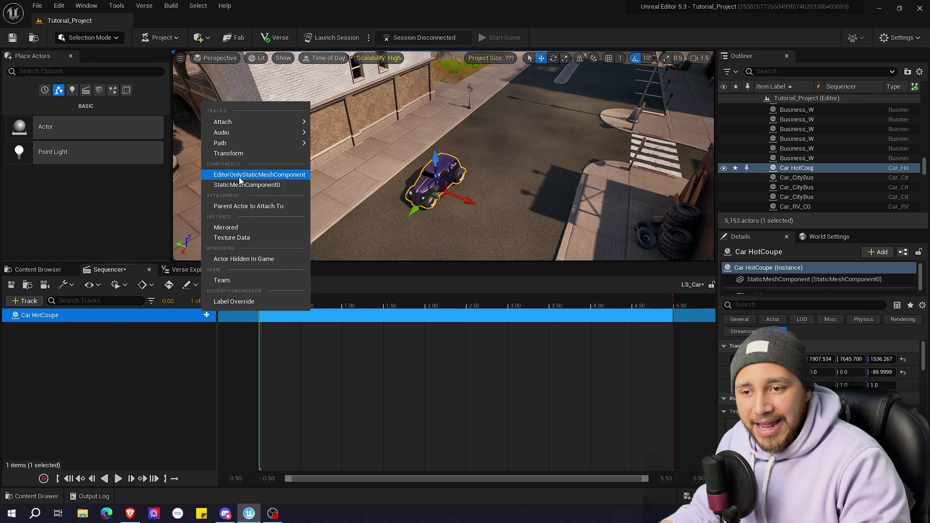
click(247, 155)
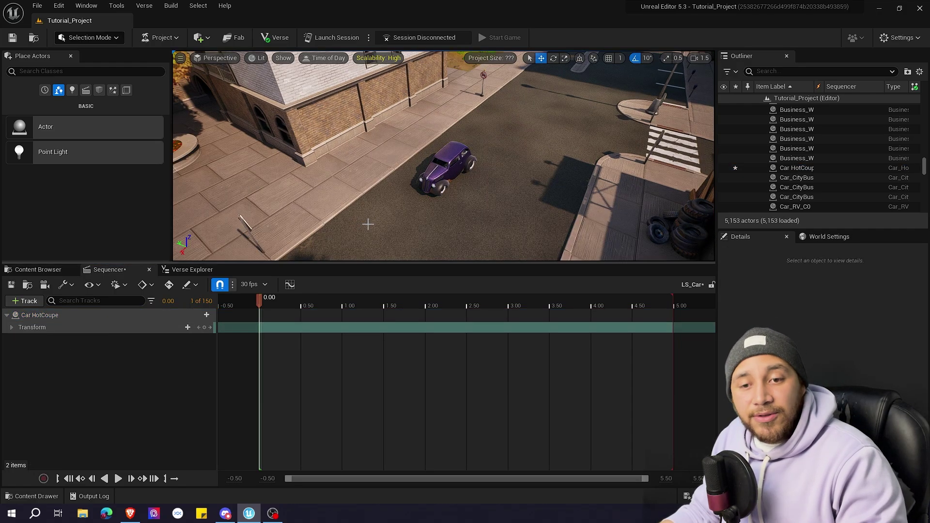
Shift the coupe slightly across the road toward the corner building, to a Y location of about 7695.6
key(s)
right_drag(443, 156, 411, 191)
key(w)
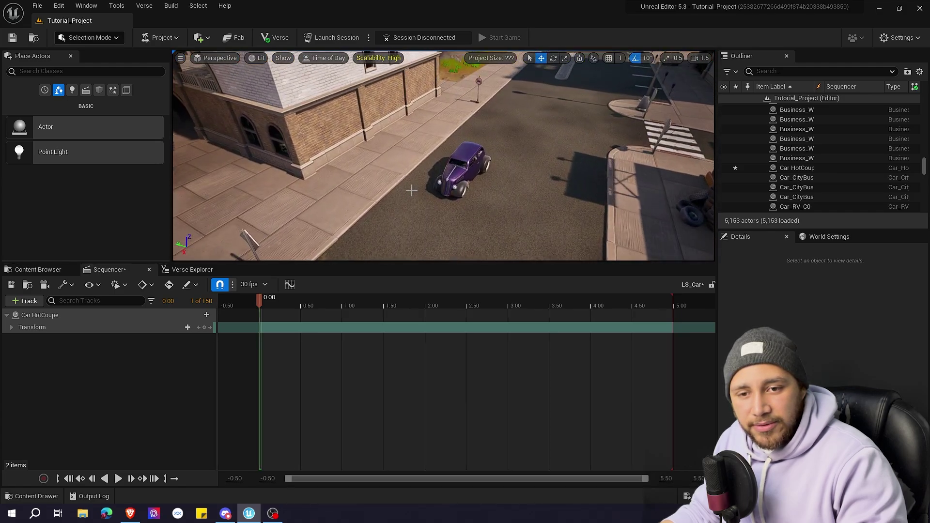
click(451, 167)
drag(502, 191, 493, 187)
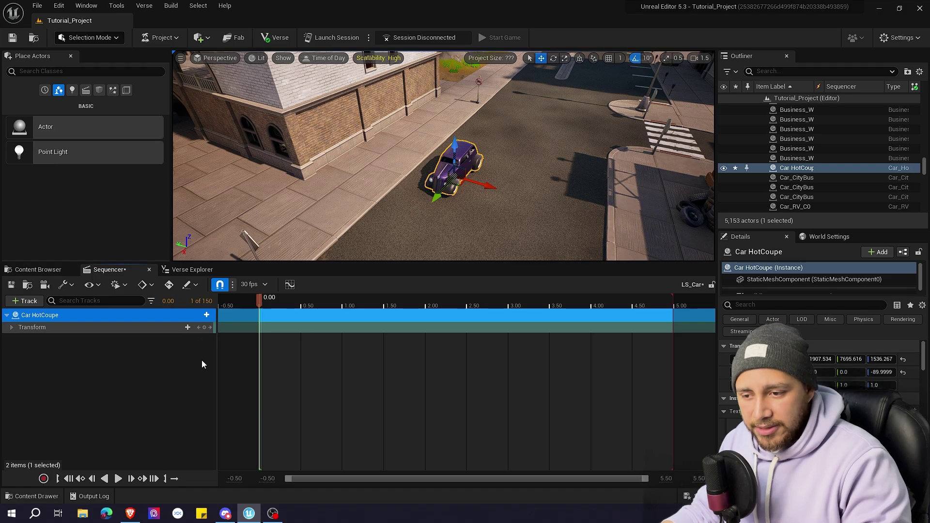
Key the coupe's transform at 0.00, and key it again at 3.00 after moving it along the road to an X location of about 7342.6
click(204, 327)
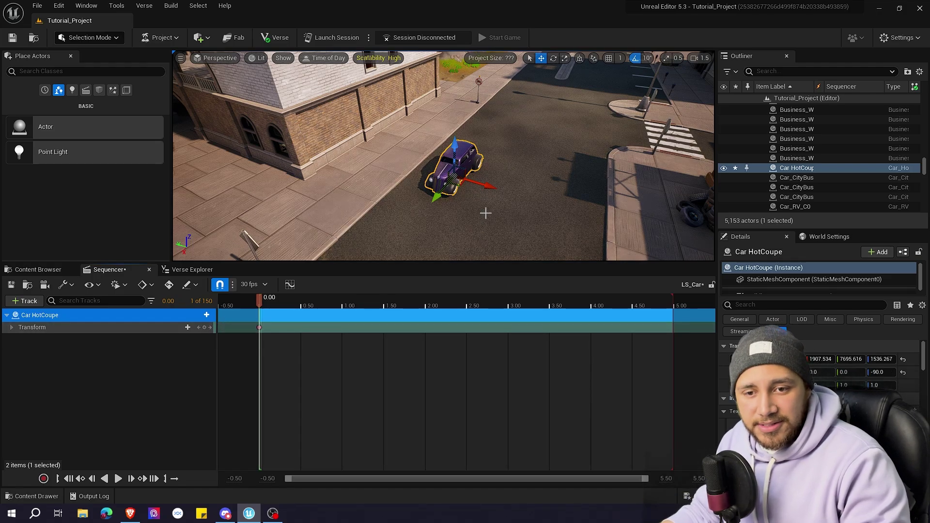
right_drag(485, 212, 429, 229)
drag(264, 300, 509, 304)
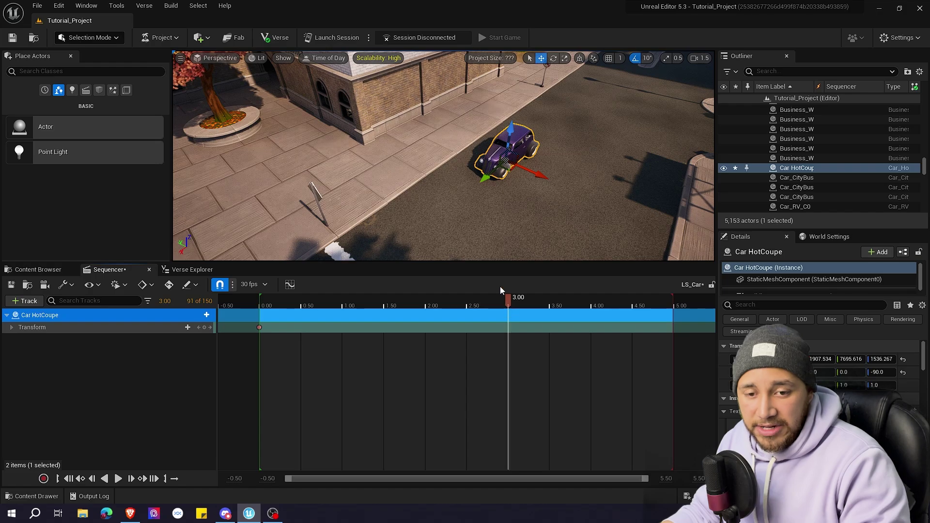
right_drag(489, 232, 402, 225)
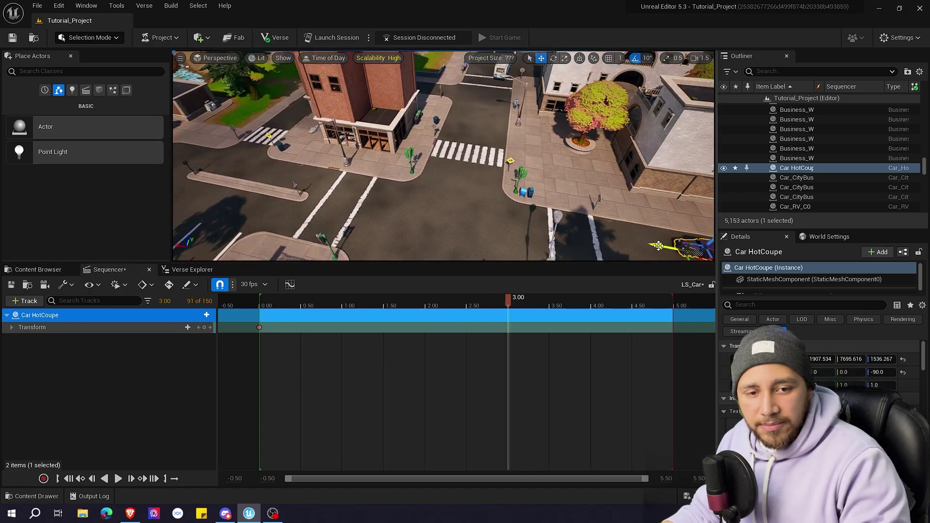
drag(657, 246, 210, 188)
right_drag(210, 188, 73, 187)
key(w)
right_drag(443, 156, 477, 167)
right_drag(399, 167, 397, 168)
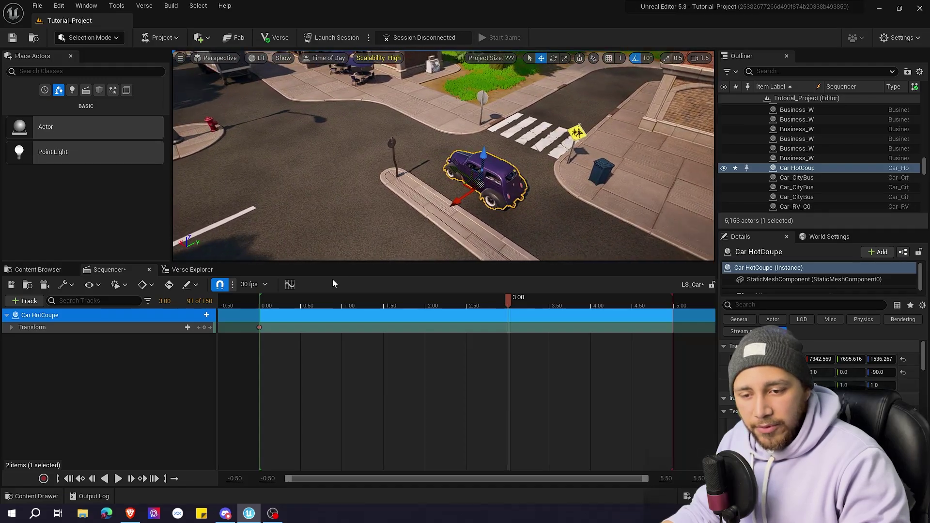
click(204, 327)
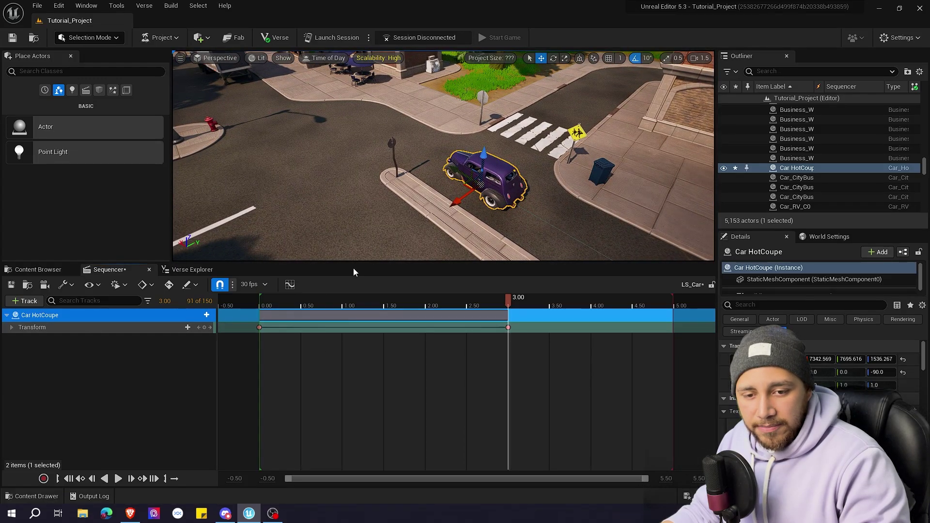
Scrub back to the start of the sequence and play the coupe's straight drive to check its motion
right_drag(356, 243, 382, 241)
drag(506, 300, 370, 301)
right_drag(368, 242, 397, 242)
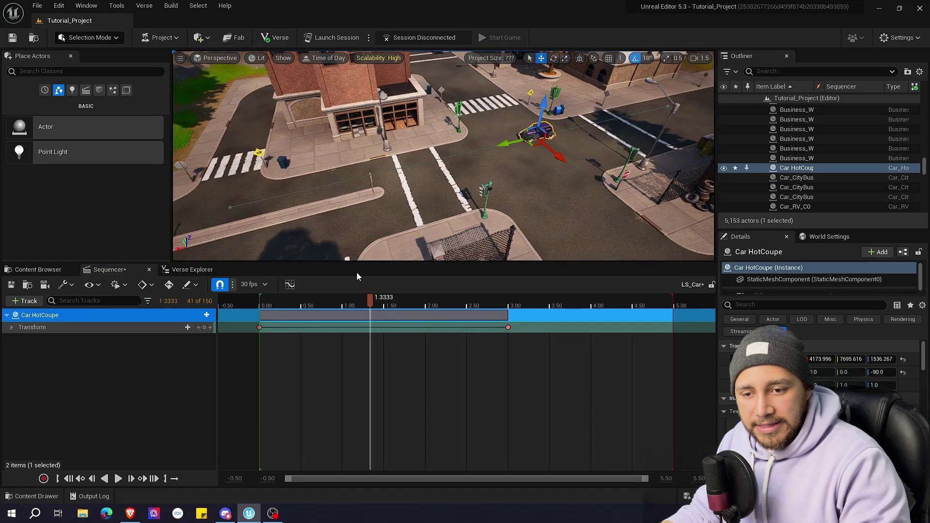
drag(342, 304, 278, 303)
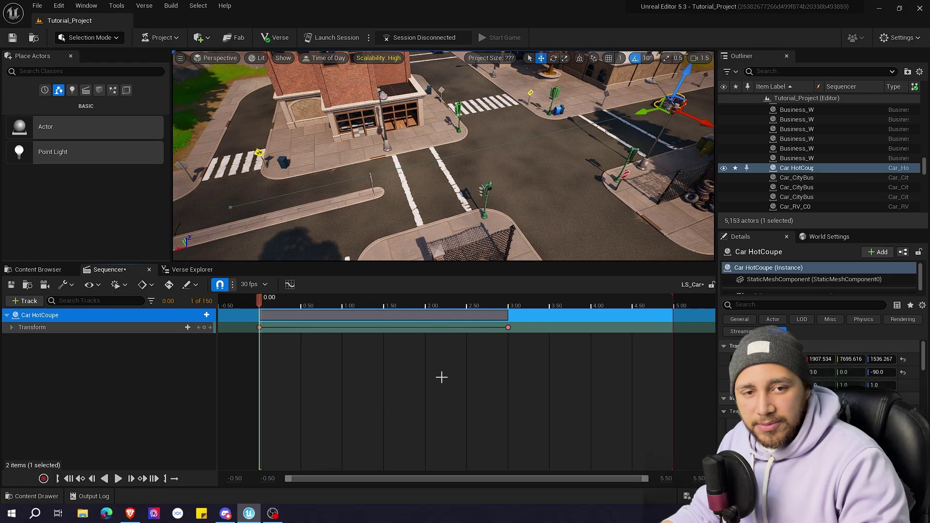
key(space)
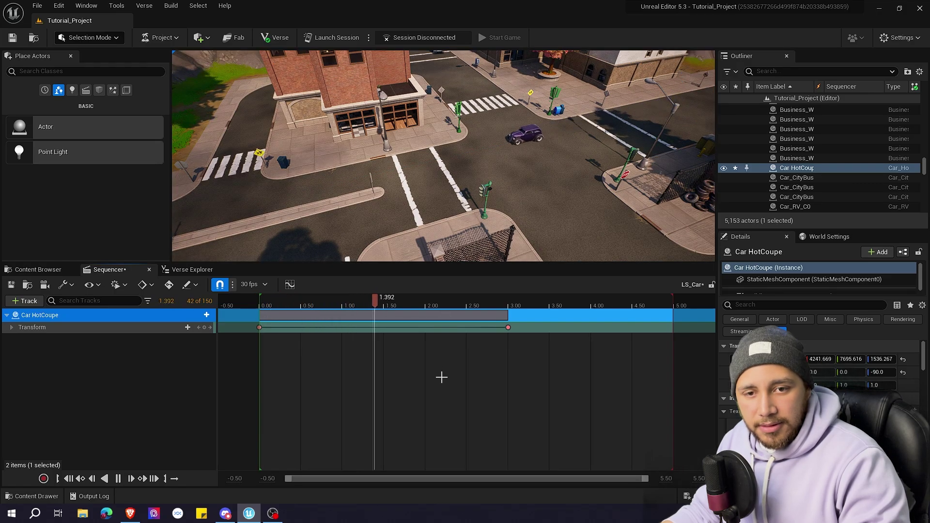
key(space)
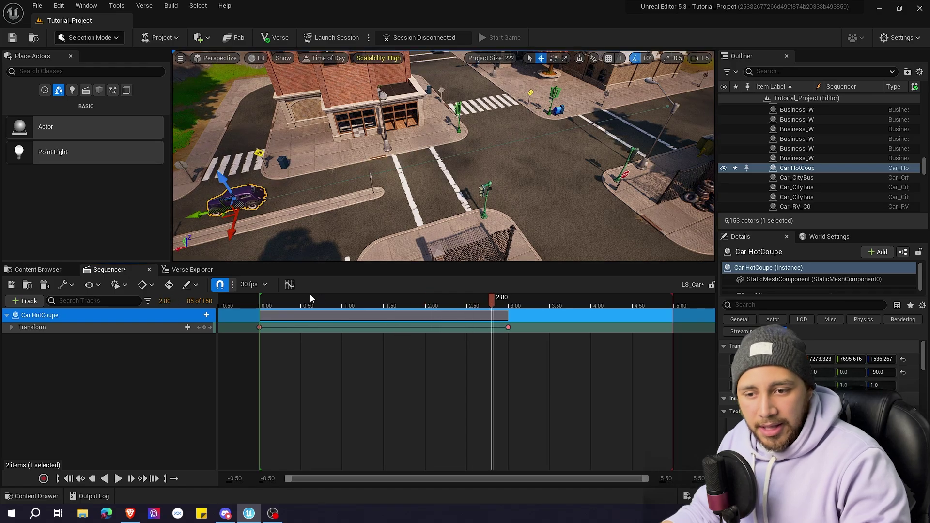
Change the interpolation of the coupe's transform key at 0.00 to Linear
click(285, 302)
click(265, 302)
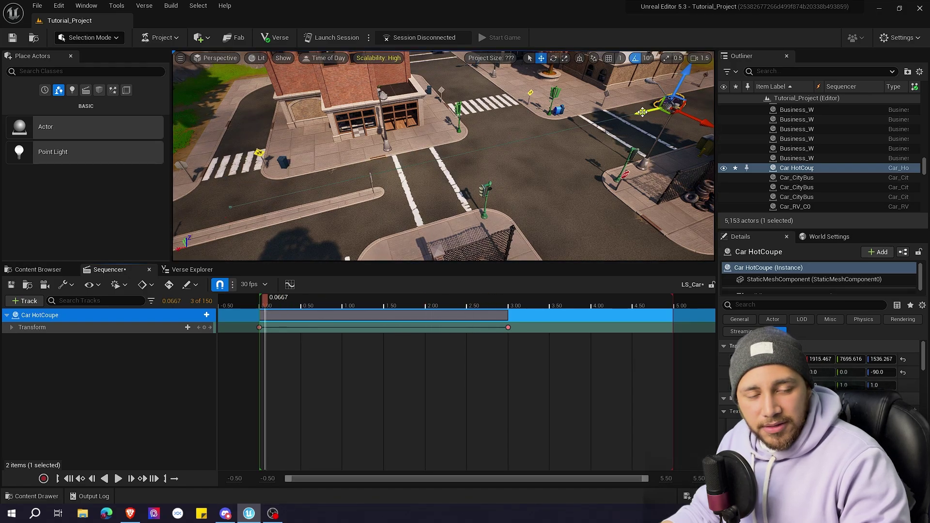
right_click(260, 328)
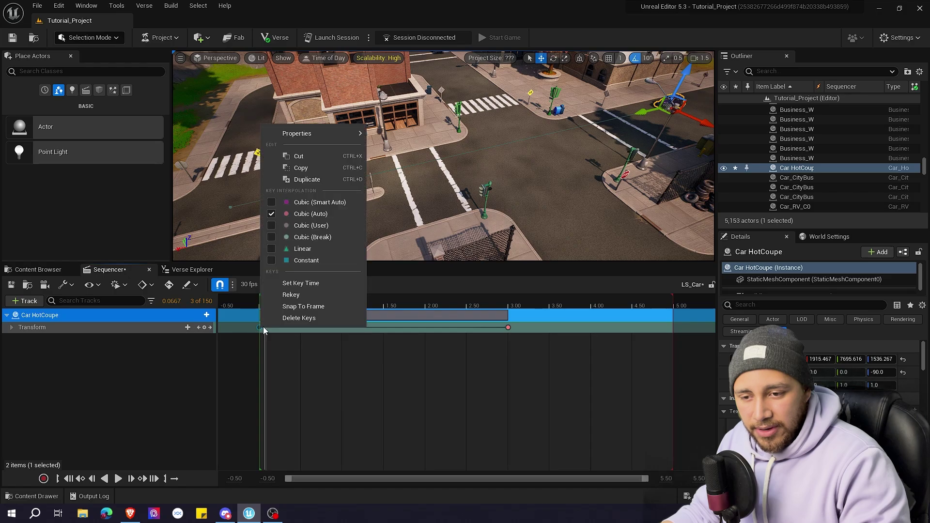
click(297, 249)
Frame the coupe and preview its motion up to the key at 3.00 with the linear start key
drag(282, 304, 431, 302)
key(f)
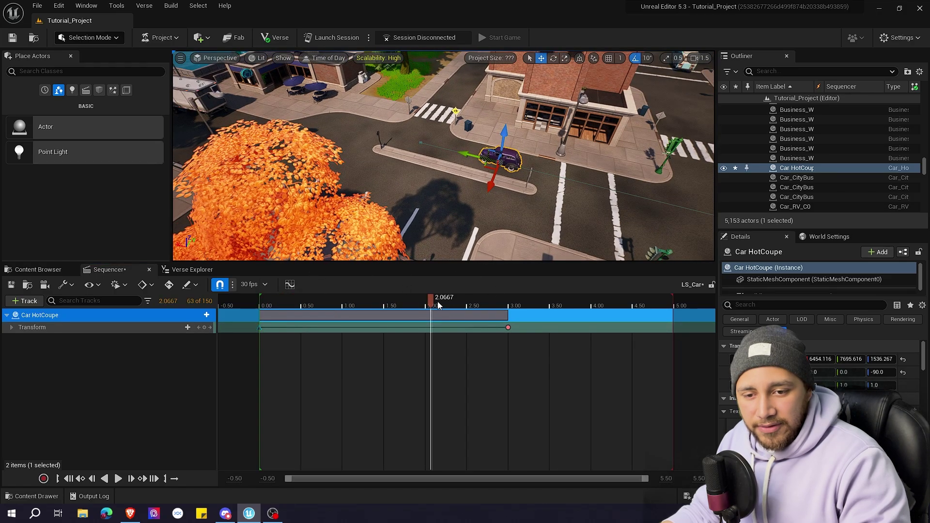
click(404, 297)
key(space)
key(space)
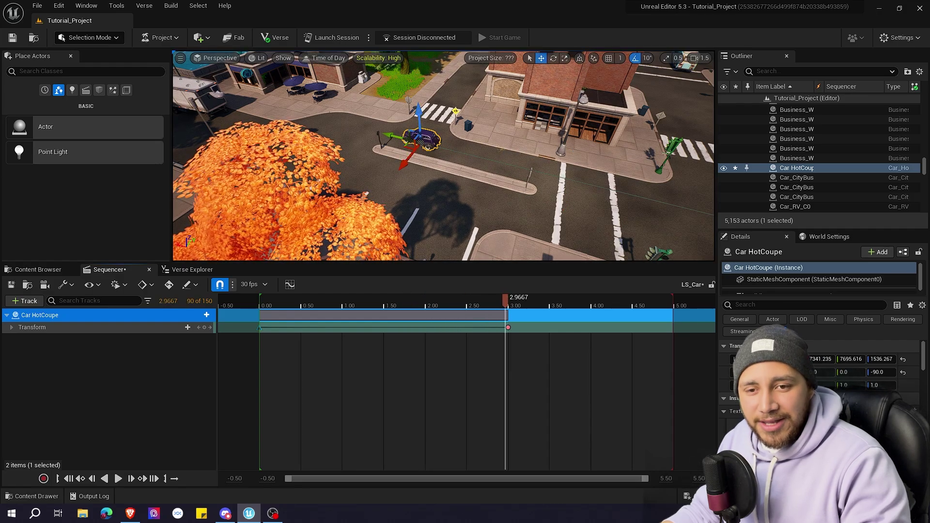
At 3.4667, move the coupe forward to X about 7873.1, turn it to a yaw of -120 degrees, and key its transform
right_drag(417, 154, 278, 144)
drag(533, 301, 548, 302)
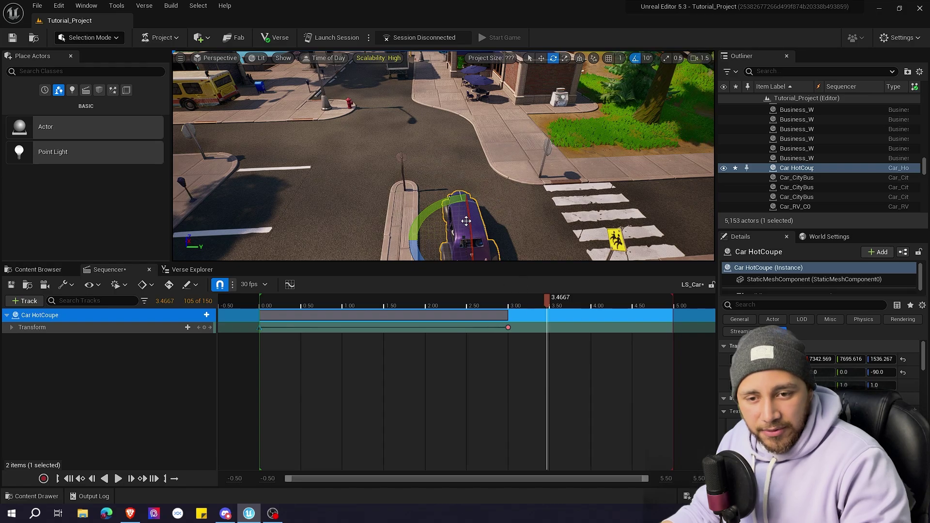
key(w)
drag(461, 211, 443, 152)
key(e)
drag(418, 202, 398, 192)
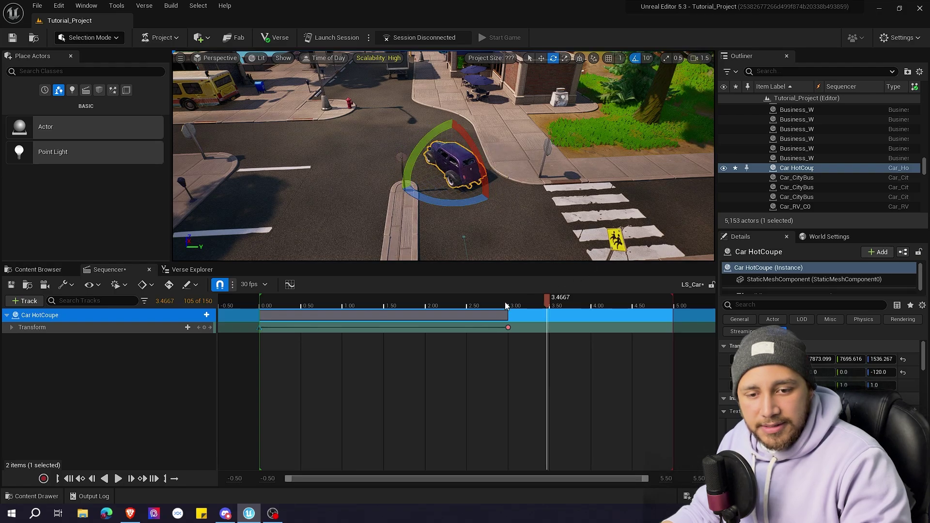
click(207, 327)
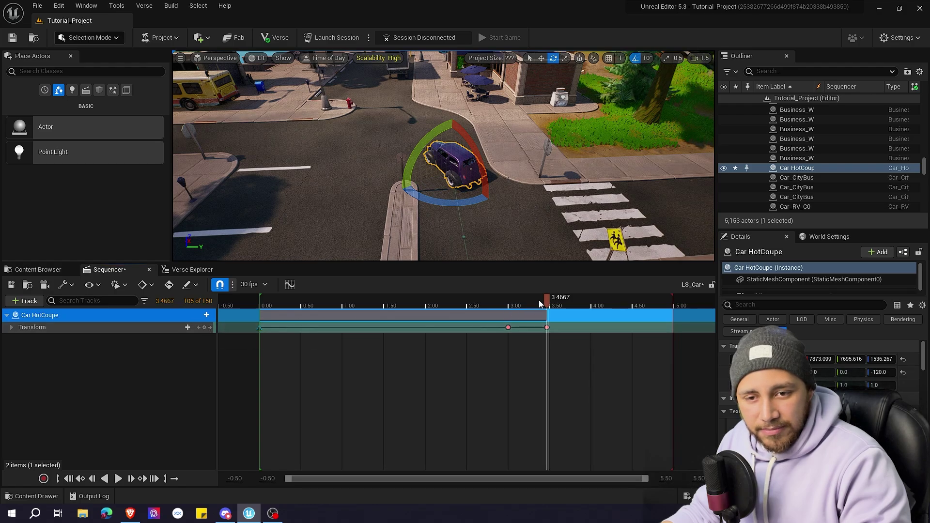
At 3.9667, place the coupe in the intersection at about X 8367.1, Y 7074.2, rotate it to -180 degrees yaw, and key its transform
mouse_move(538, 300)
mouse_down()
mouse_move(506, 295)
mouse_move(539, 296)
mouse_up()
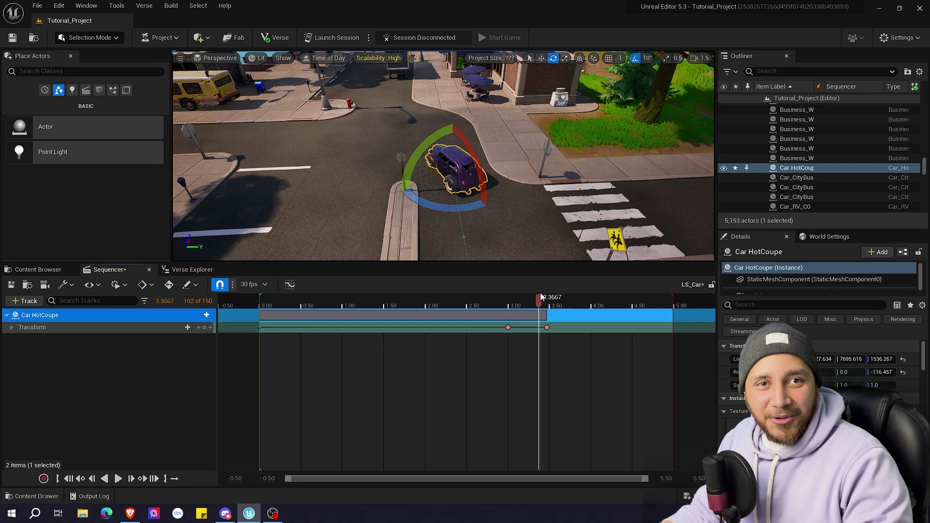
drag(541, 297, 589, 299)
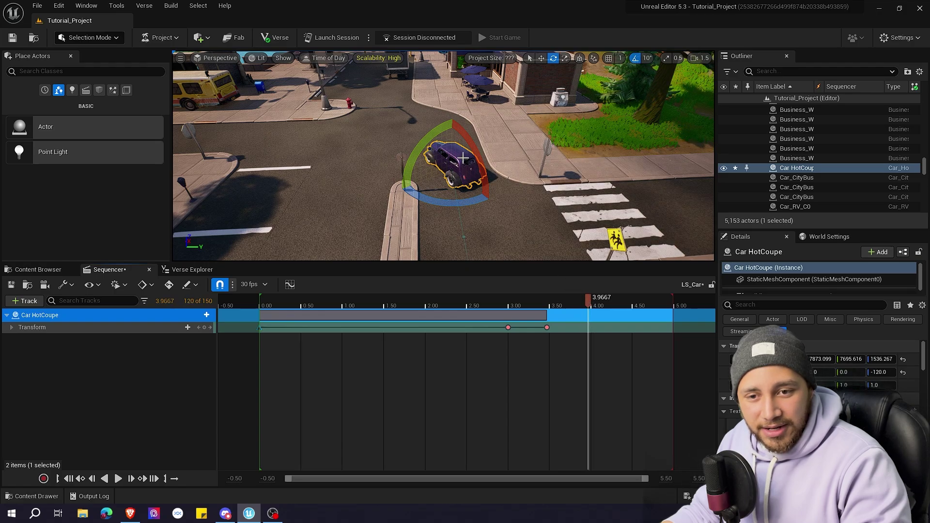
key(w)
drag(437, 158, 398, 135)
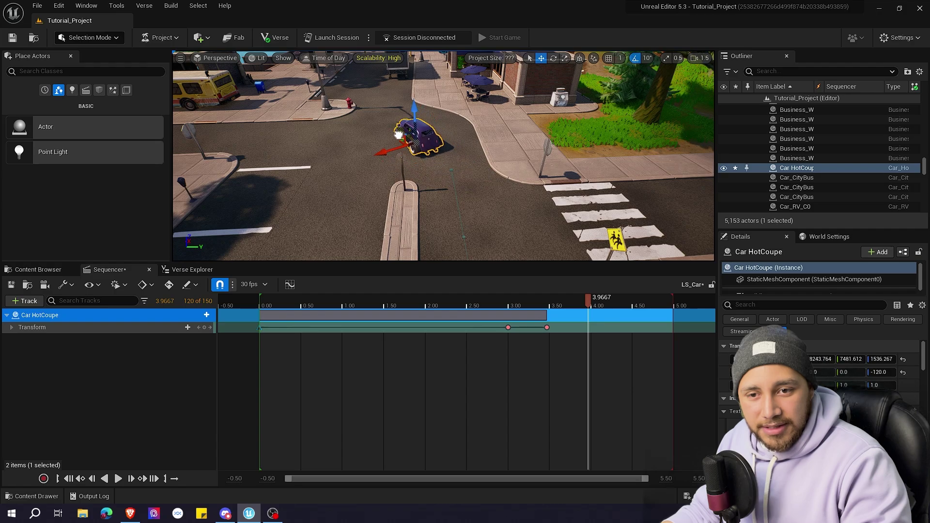
key(e)
drag(384, 166, 415, 189)
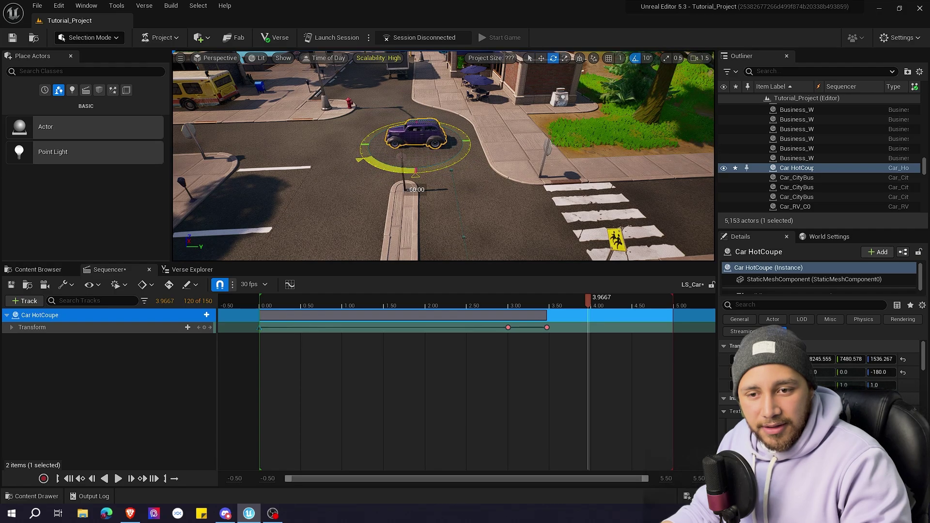
key(w)
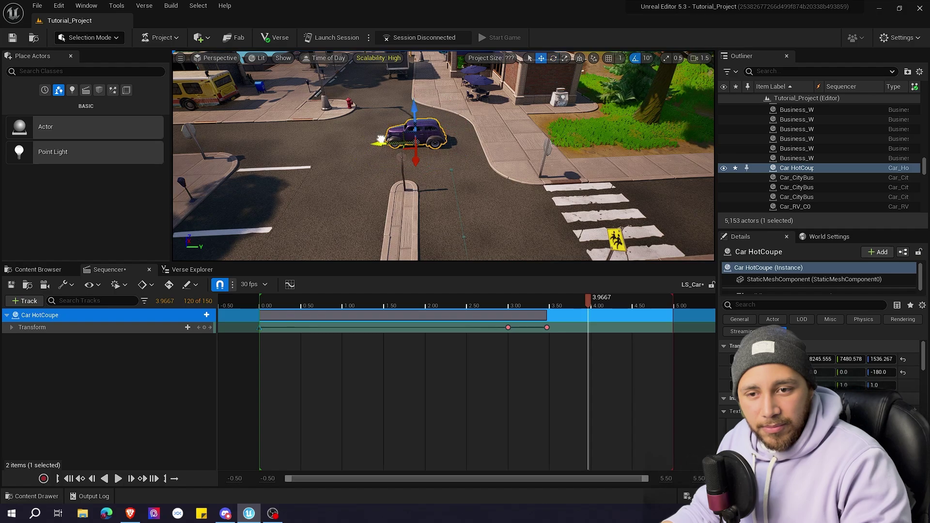
drag(381, 140, 321, 131)
drag(360, 160, 325, 138)
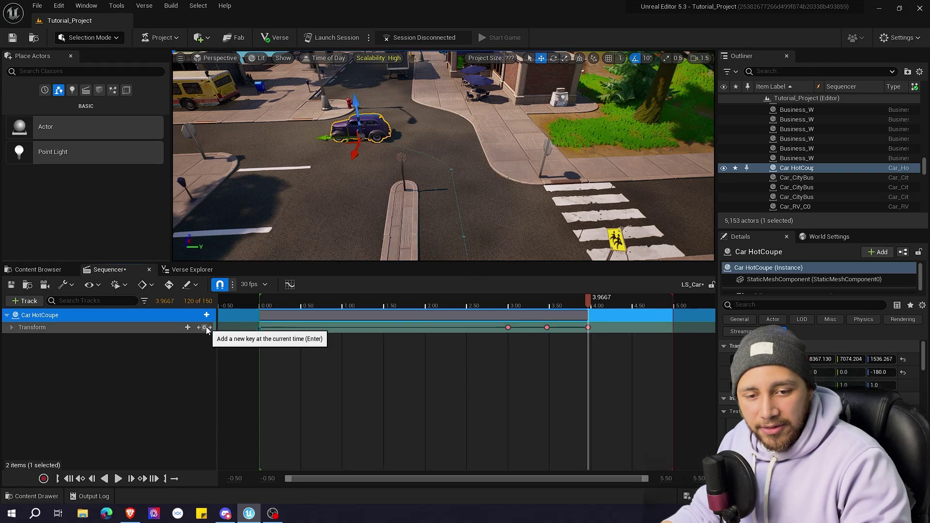
Play the sequence from before the intersection to check how the coupe takes the turn
drag(585, 306, 441, 305)
right_drag(418, 211, 465, 223)
key(e)
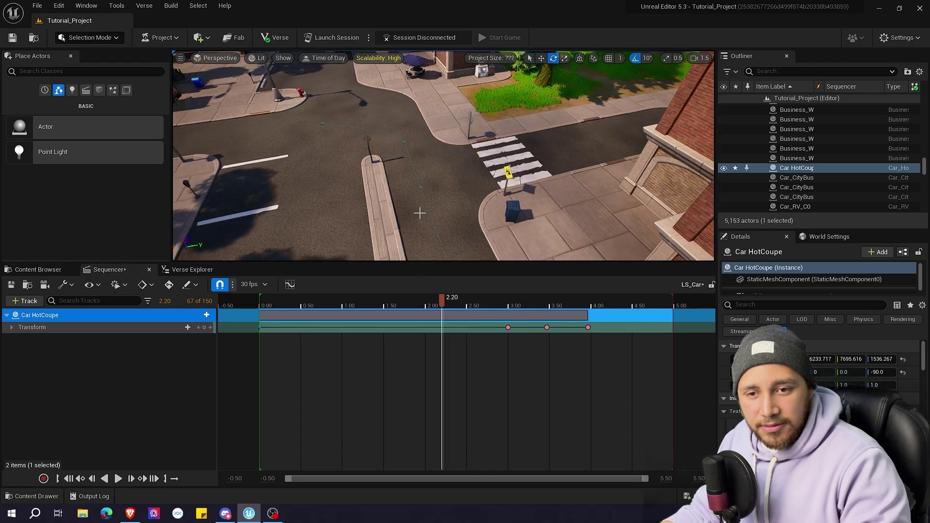
drag(441, 301, 416, 302)
key(space)
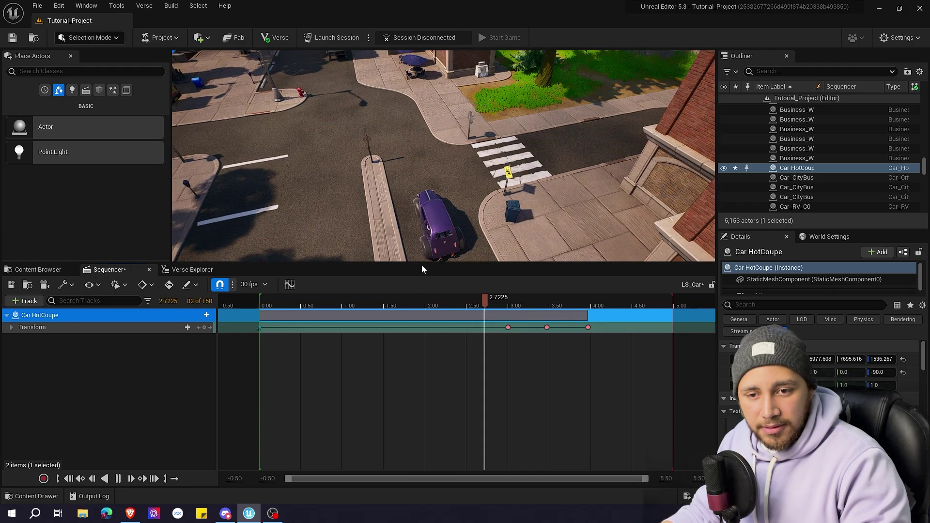
key(space)
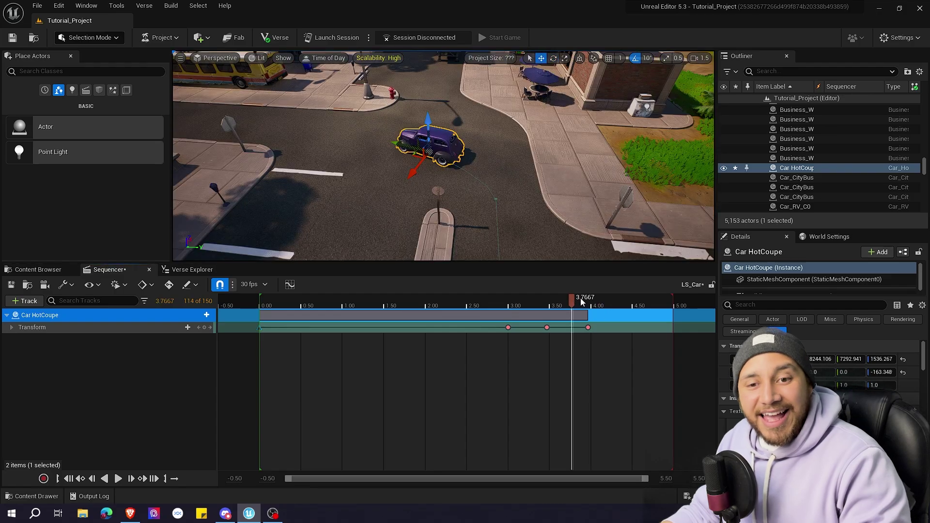
Extend the end of the LS_Car playback range to 242 frames, about 8 seconds
drag(581, 301, 605, 304)
ctrl+scroll(614, 359, down, 1)
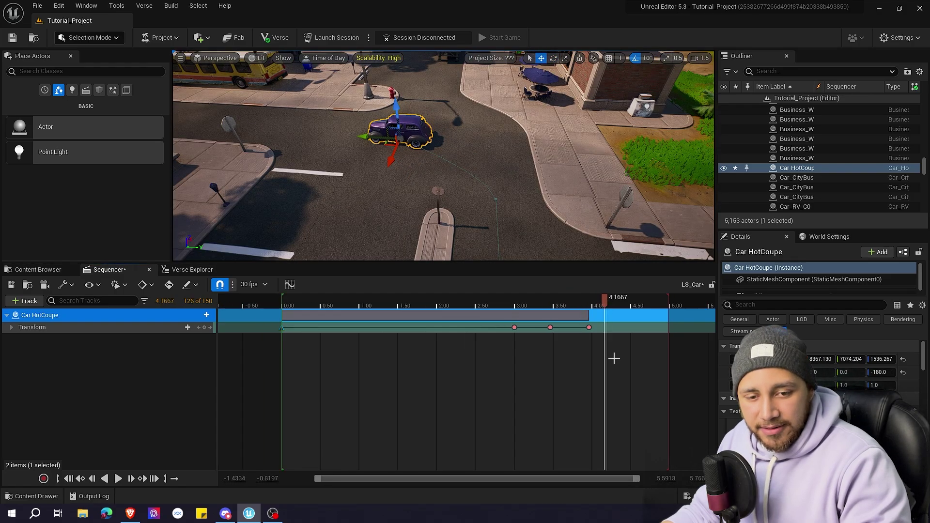
scroll(614, 358, down, 5)
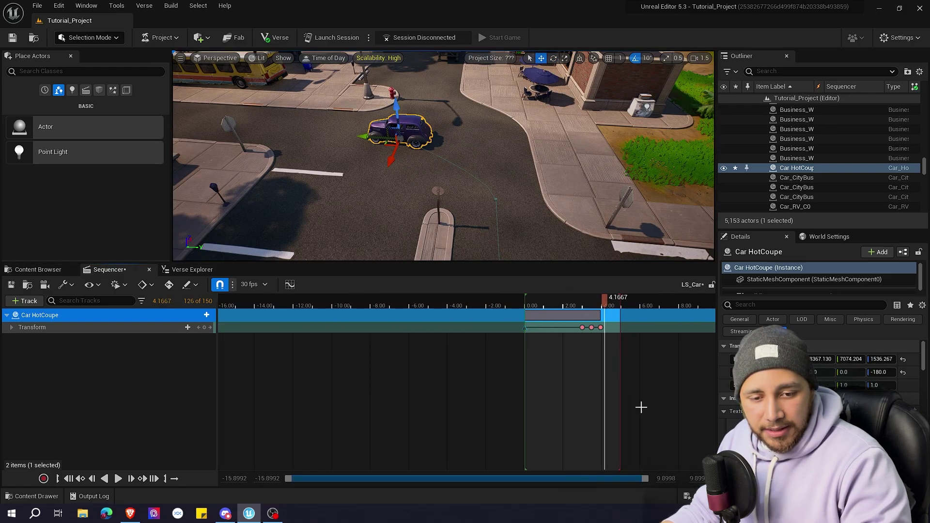
right_drag(641, 407, 483, 373)
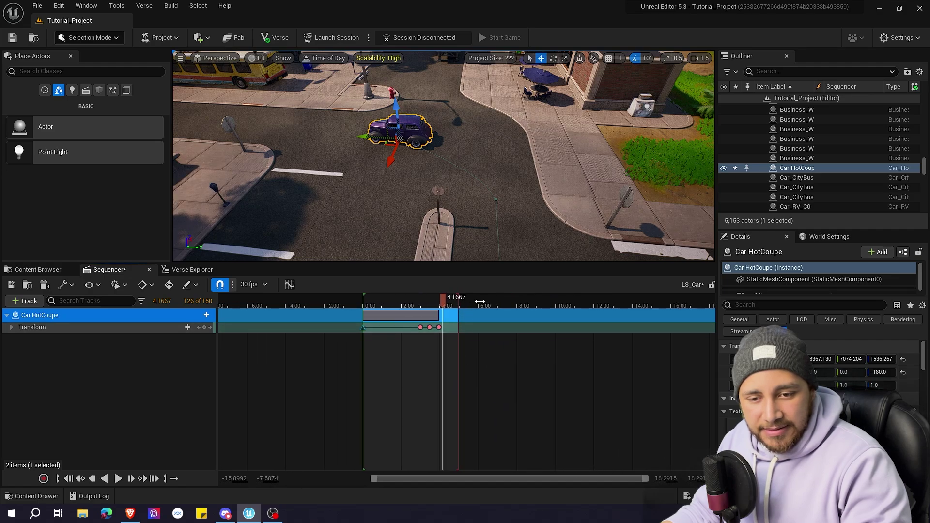
drag(480, 301, 518, 305)
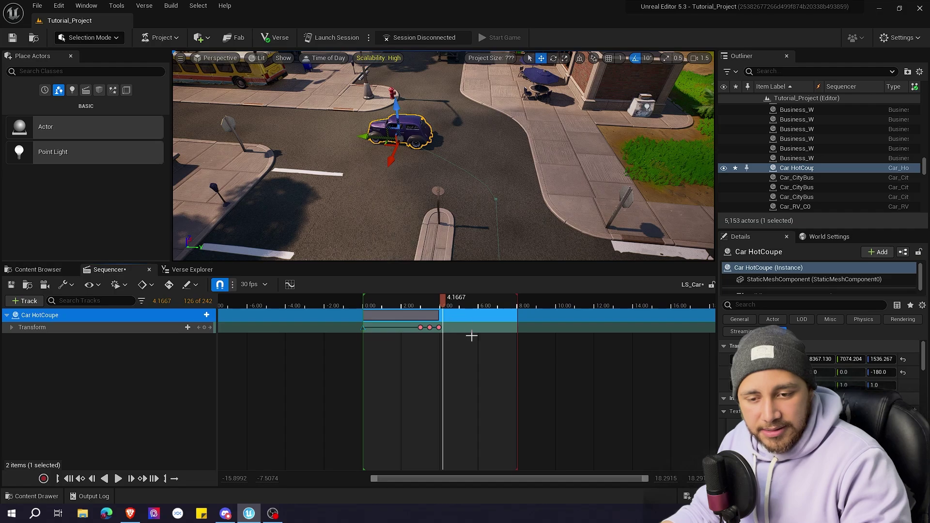
At 6.00, move the coupe down the side street past the bus to a Y location of about 4613.2 and key its transform
scroll(470, 338, up, 5)
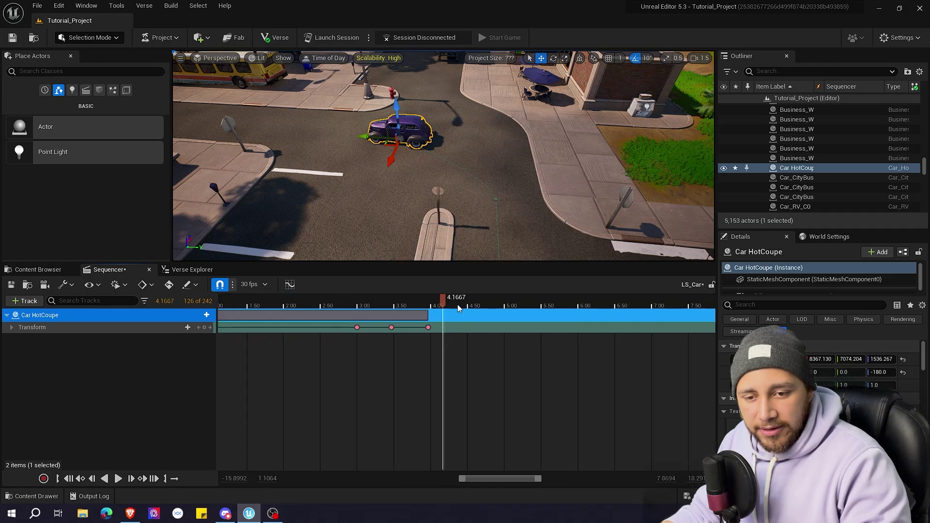
drag(444, 299, 565, 299)
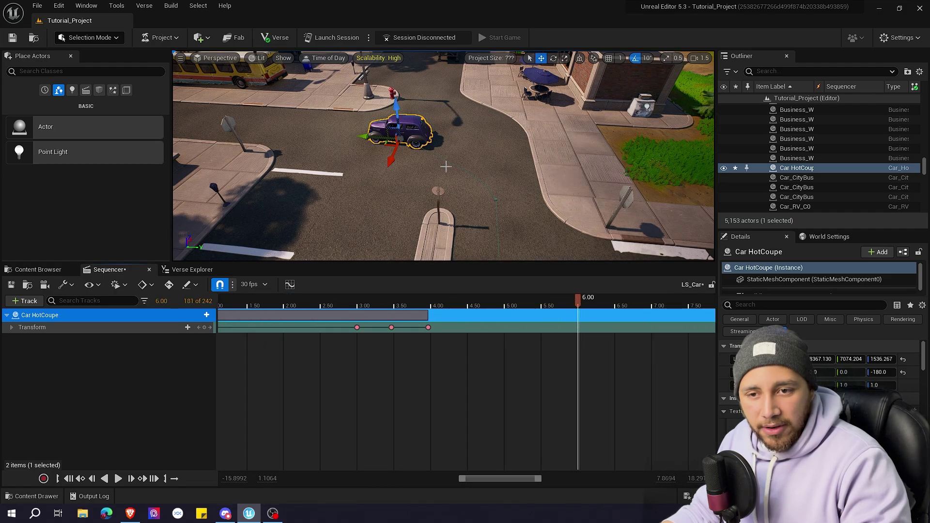
right_drag(446, 166, 463, 185)
drag(452, 176, 252, 119)
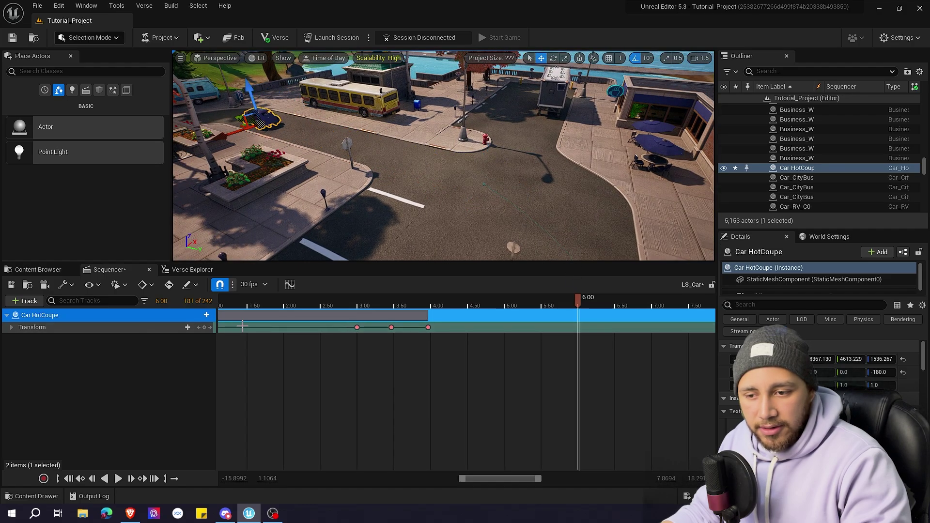
click(204, 327)
Play back the coupe's drive through the turn and down the side street, viewing it from near the intersection
drag(458, 300, 310, 303)
right_drag(368, 193, 472, 203)
drag(309, 300, 284, 300)
key(space)
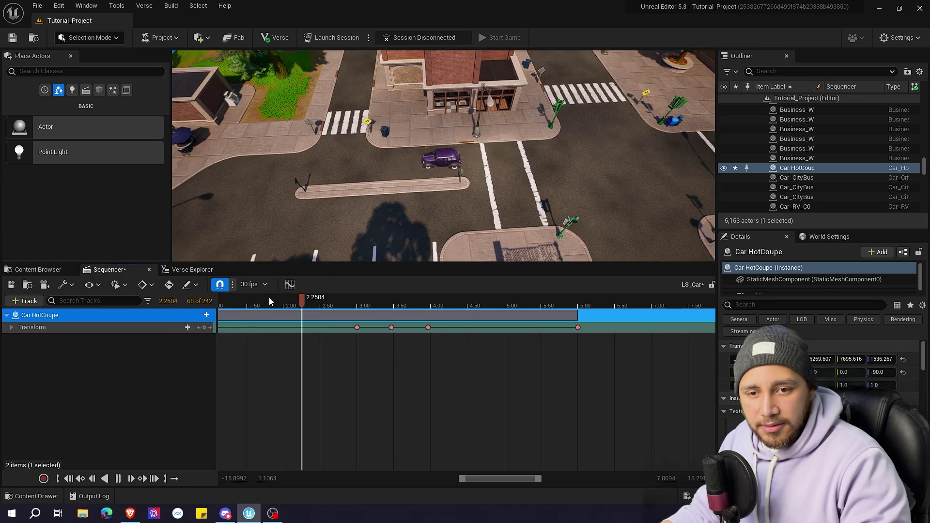
right_drag(339, 218, 266, 218)
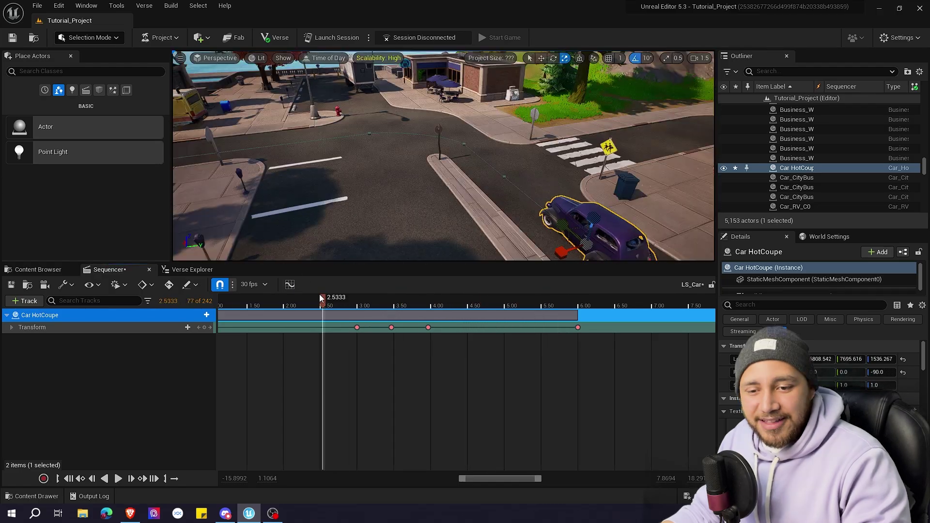
key(space)
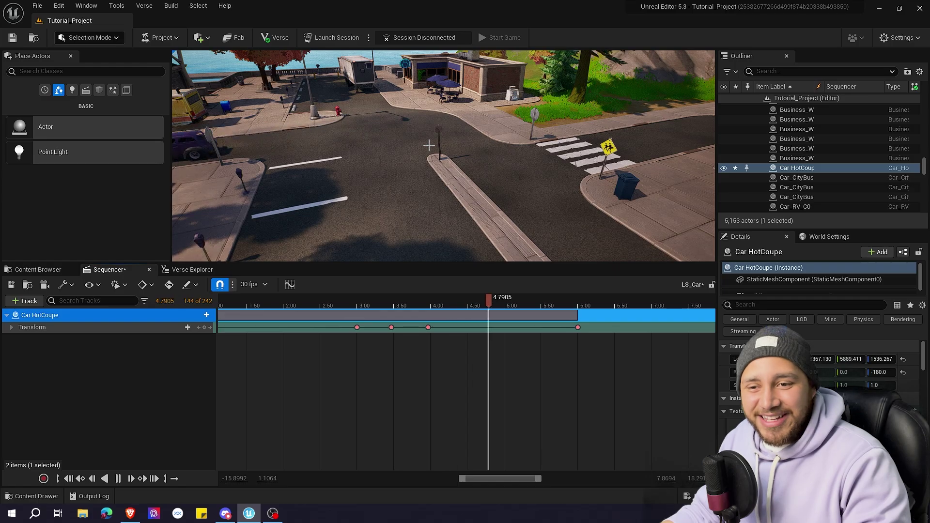
Replay the coupe's drive in the sequence and run the game character onto the pad facing the street to watch the car in play
key(space)
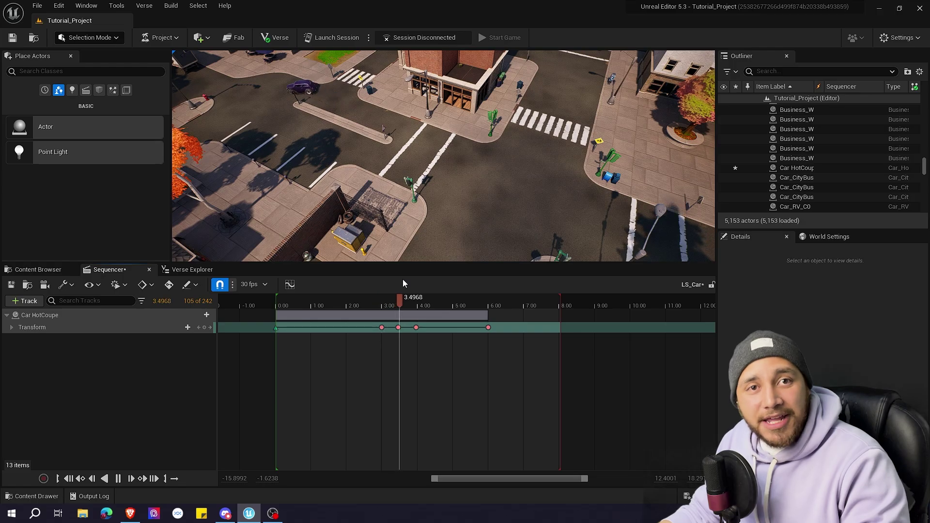
key(space)
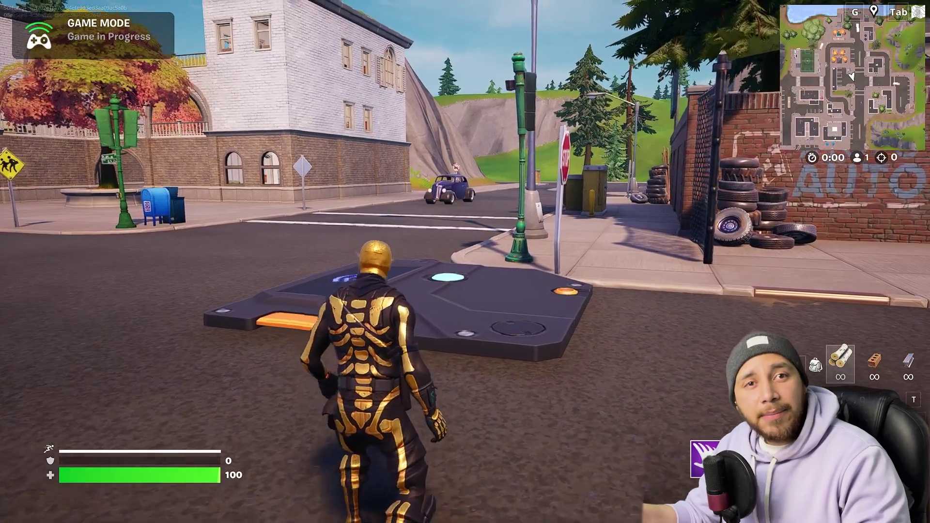
key(w)
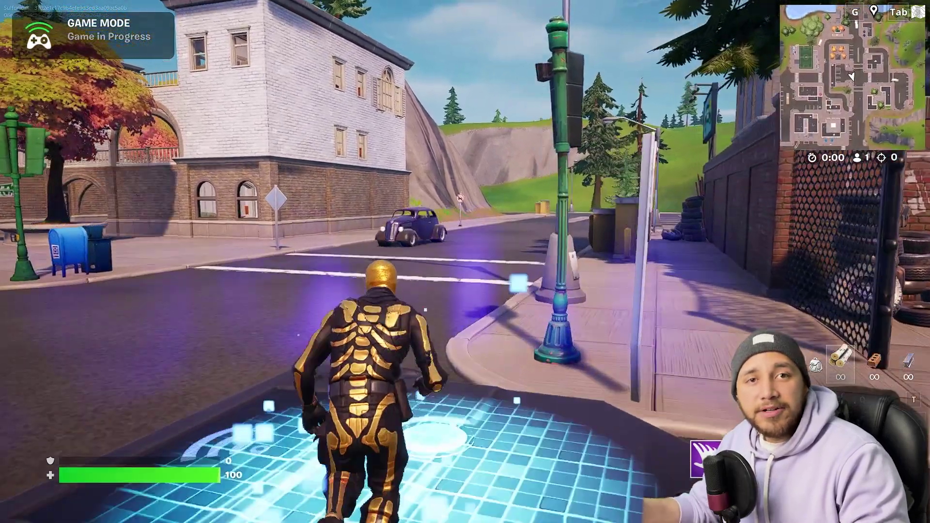
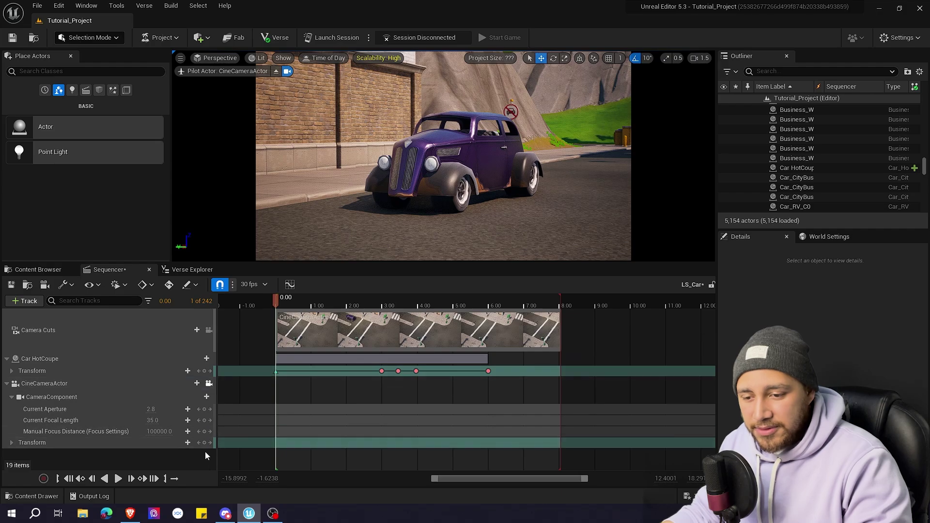
Key the cine camera's transform at 0.00, and at 3.00 reposition it to frame the turning coupe from behind and key it again
click(204, 443)
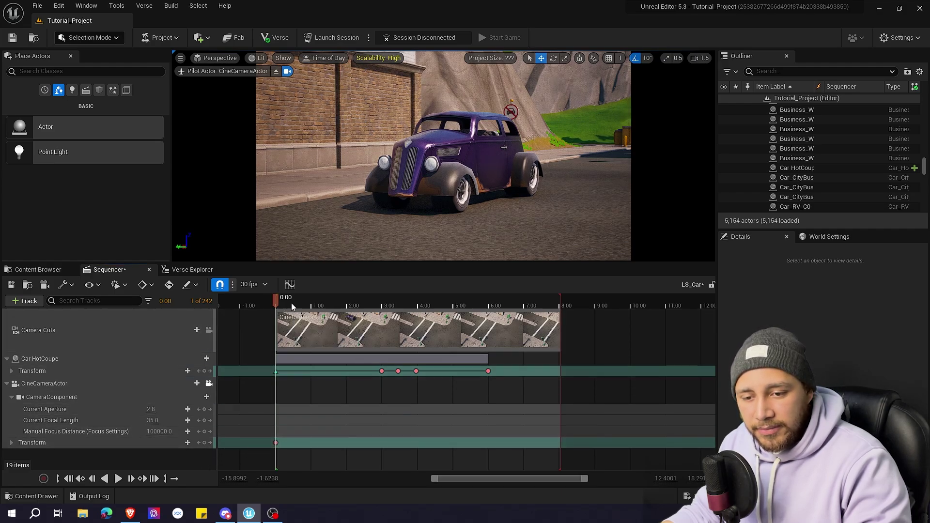
drag(292, 303, 364, 307)
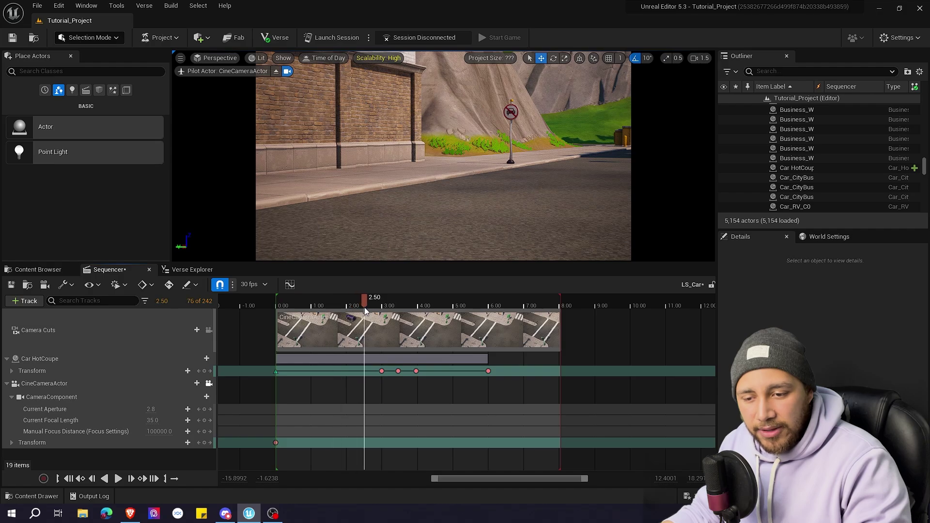
click(210, 371)
mouse_move(421, 214)
right_down()
mouse_move(606, 216)
mouse_move(421, 214)
right_up()
right_drag(355, 127, 355, 127)
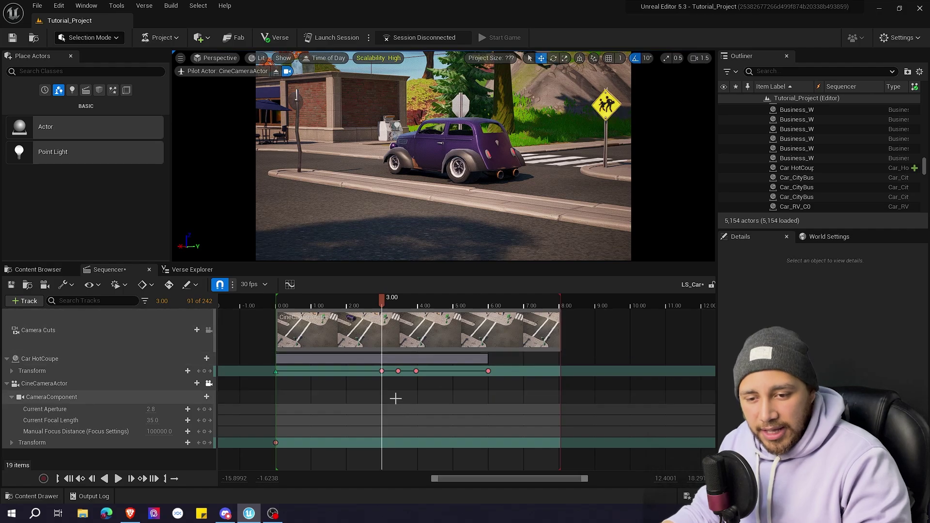
click(398, 371)
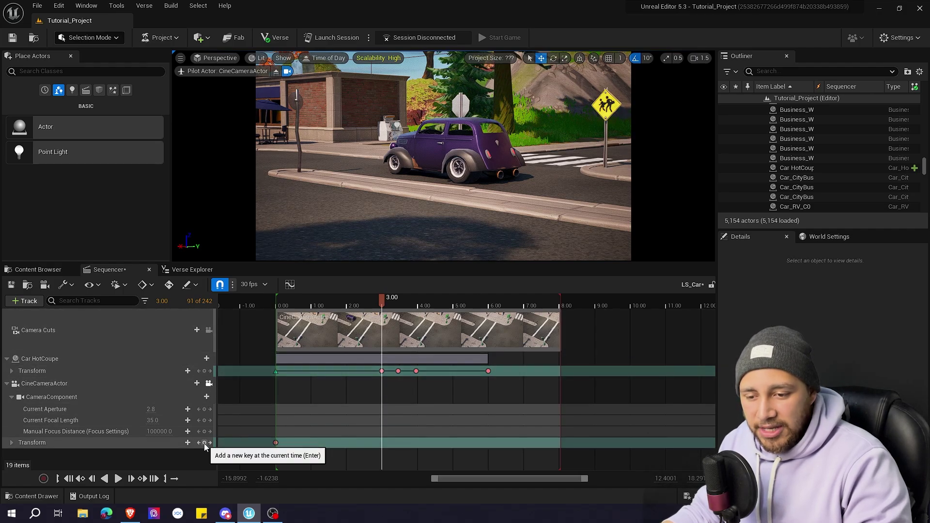
click(205, 443)
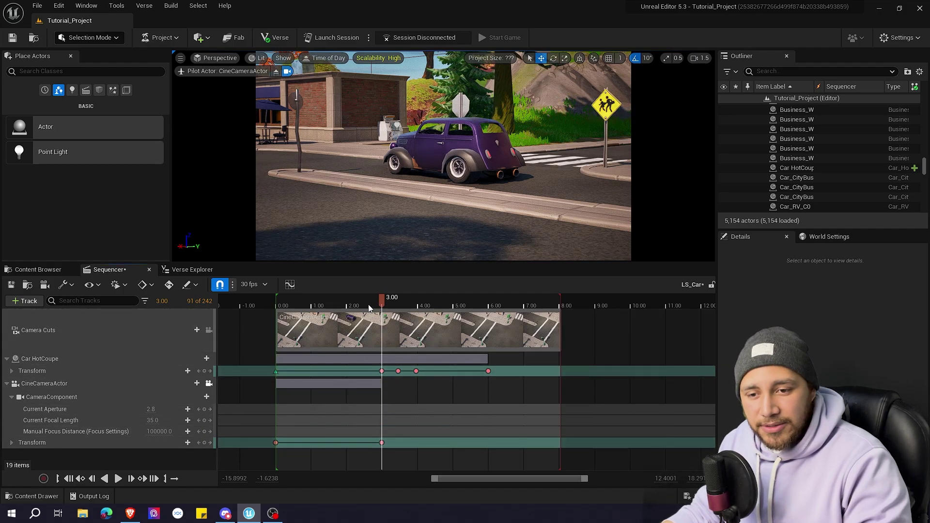
Play the camera shot from the start to check how it follows the coupe between the two camera keys
drag(368, 304, 276, 304)
key(space)
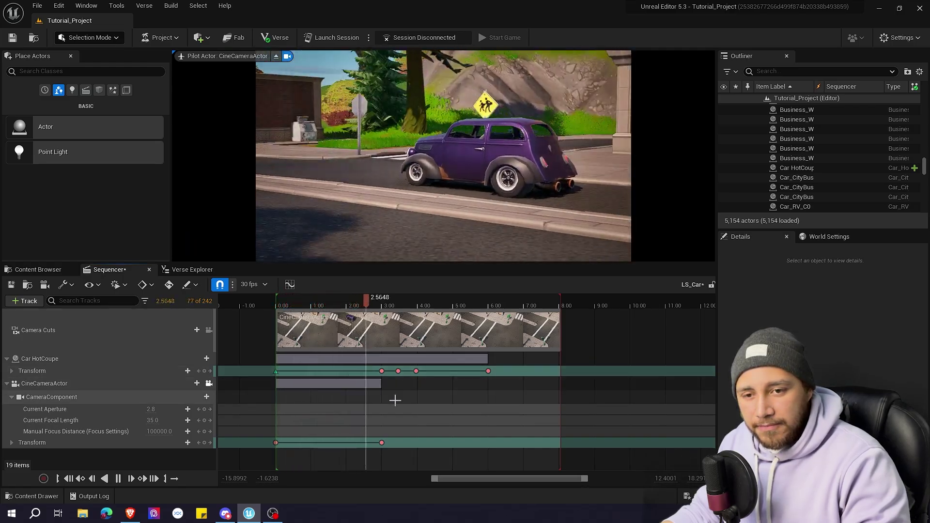
key(space)
key(Up)
key(space)
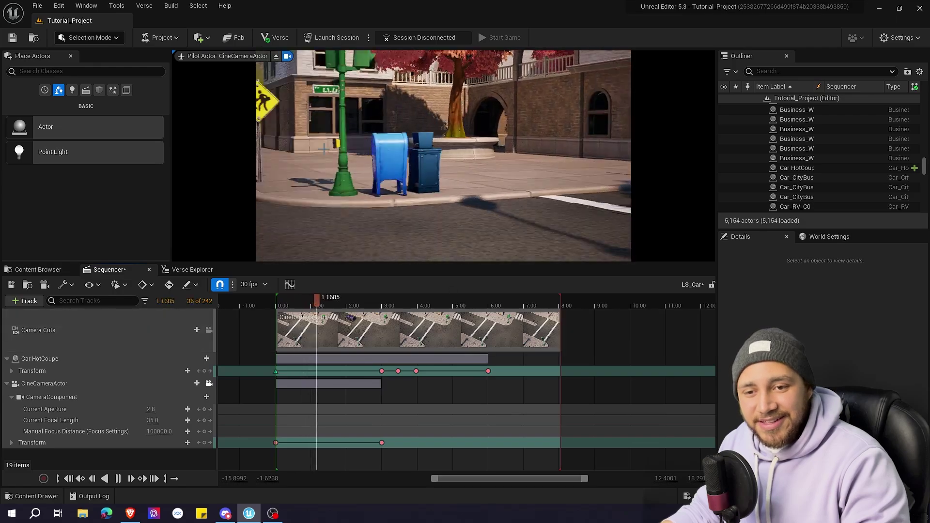
key(space)
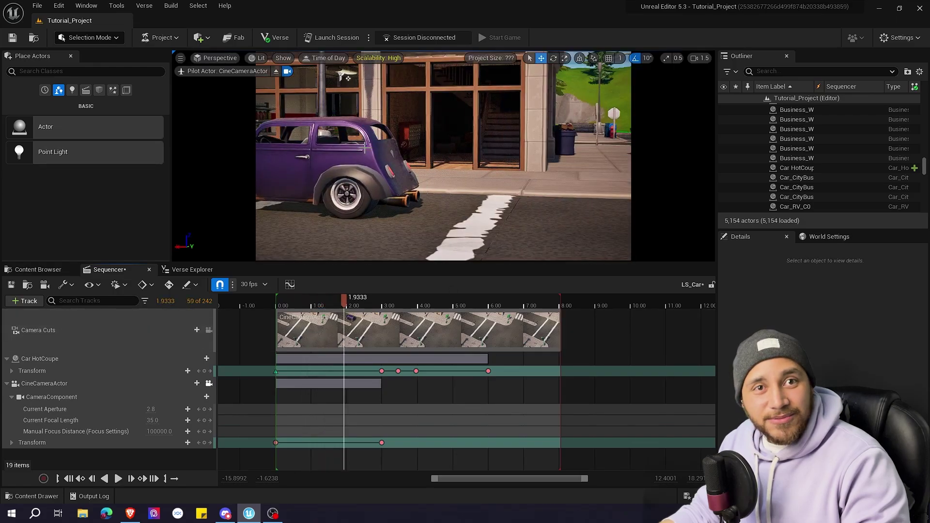
Set the camera's transform key at 0.00 to Linear interpolation and replay the shot from the start through the turn
right_click(276, 444)
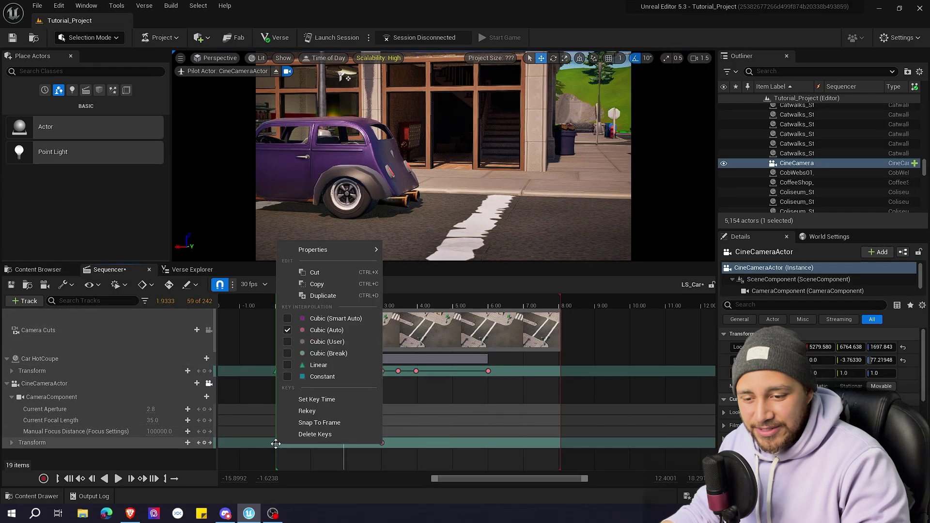
click(314, 367)
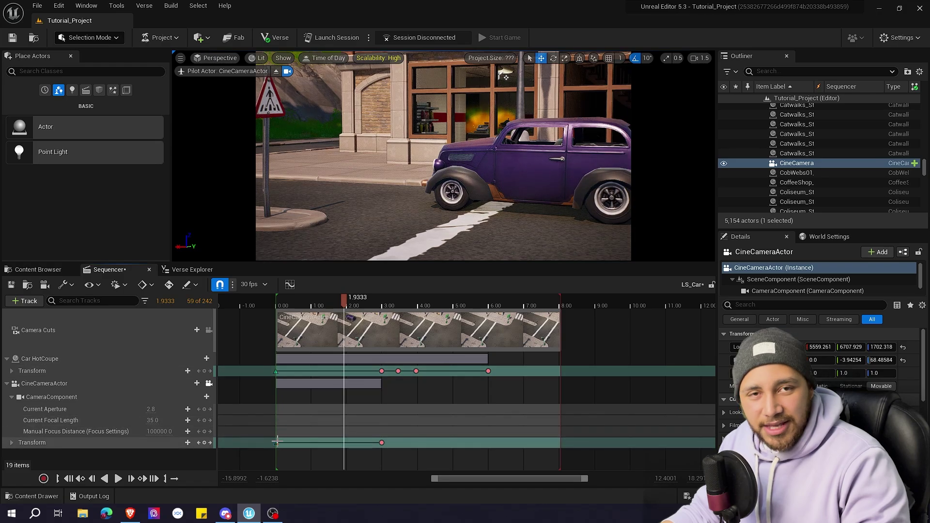
drag(329, 298, 276, 306)
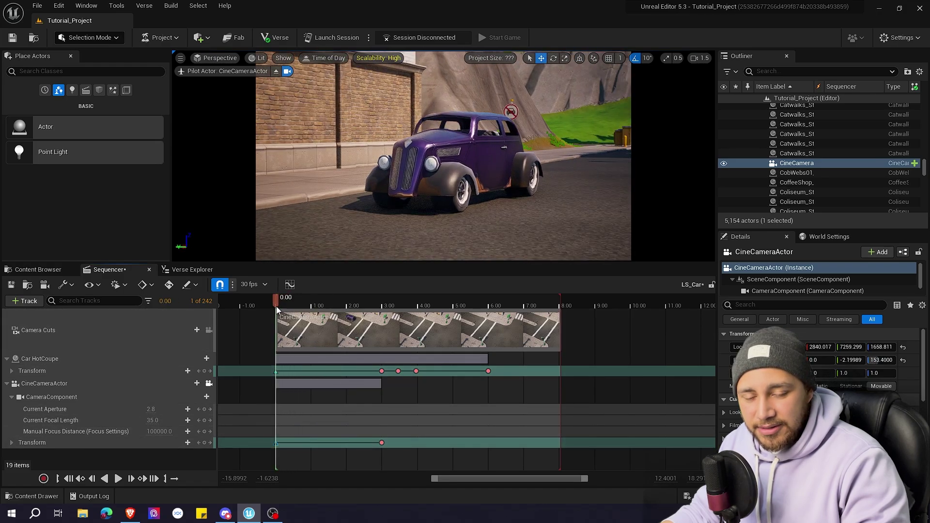
key(space)
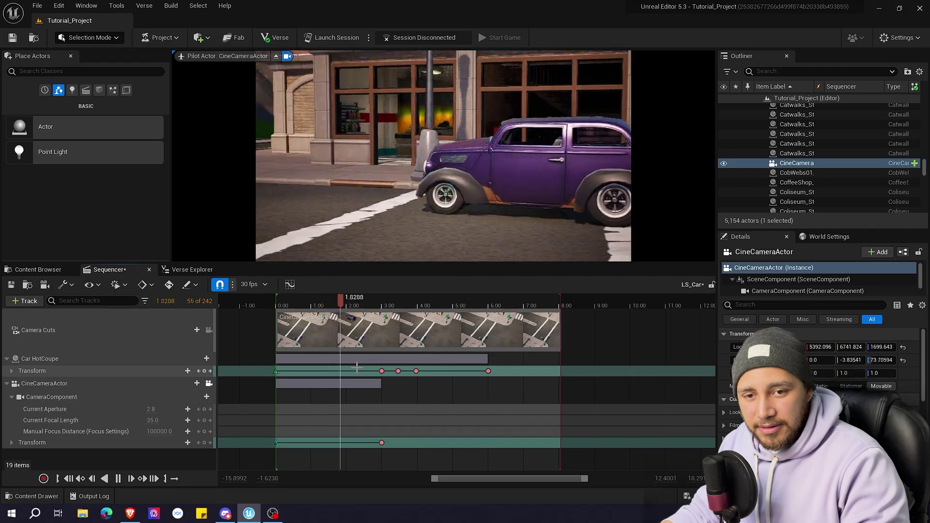
key(space)
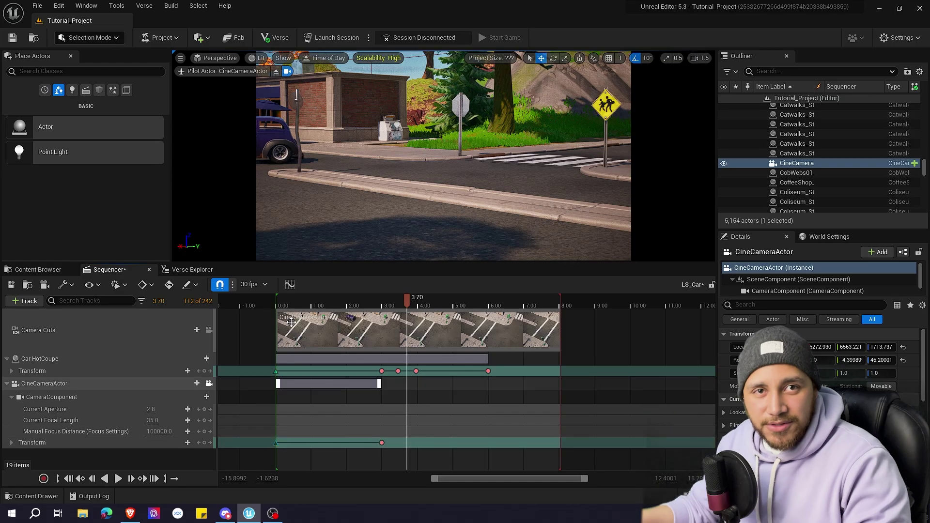
click(275, 306)
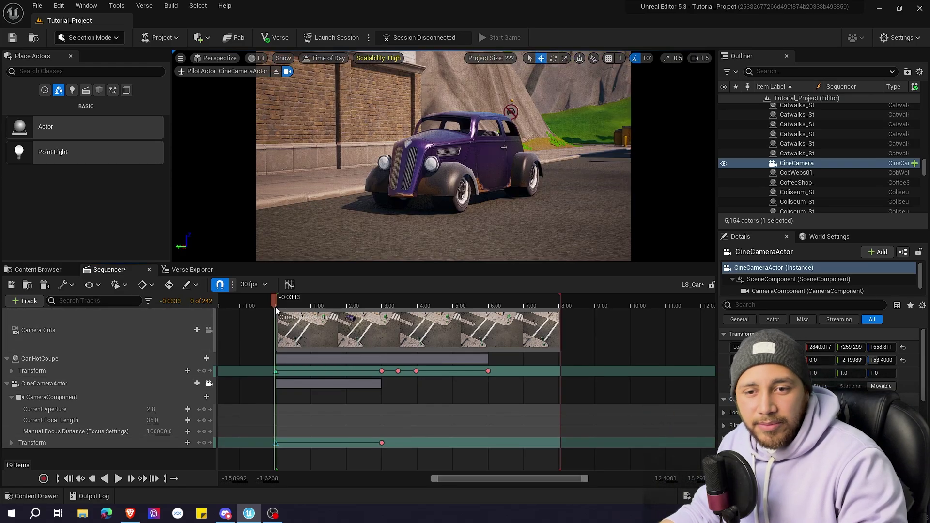
key(space)
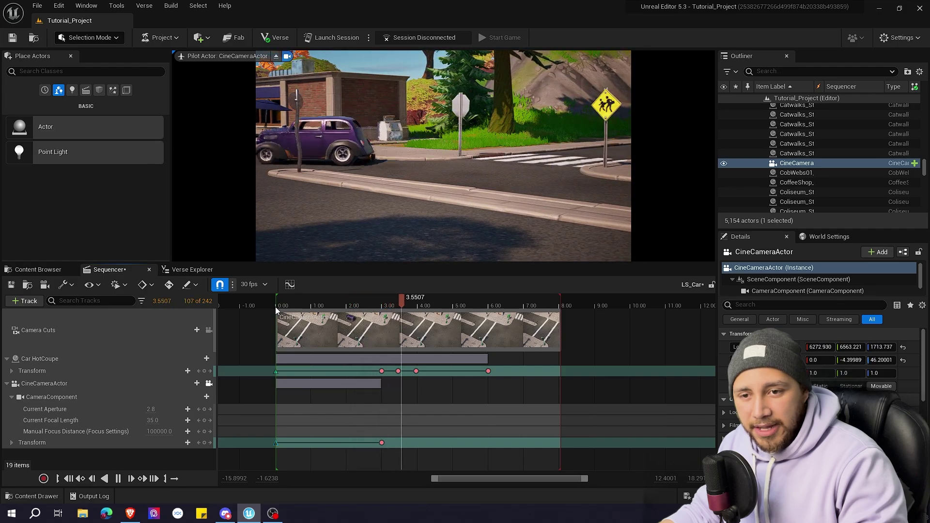
key(space)
At 3.7667, rotate the camera to frame the coupe in front of the café, key its transform and play the section back
mouse_move(405, 299)
mouse_down()
mouse_move(373, 303)
mouse_move(412, 311)
mouse_up()
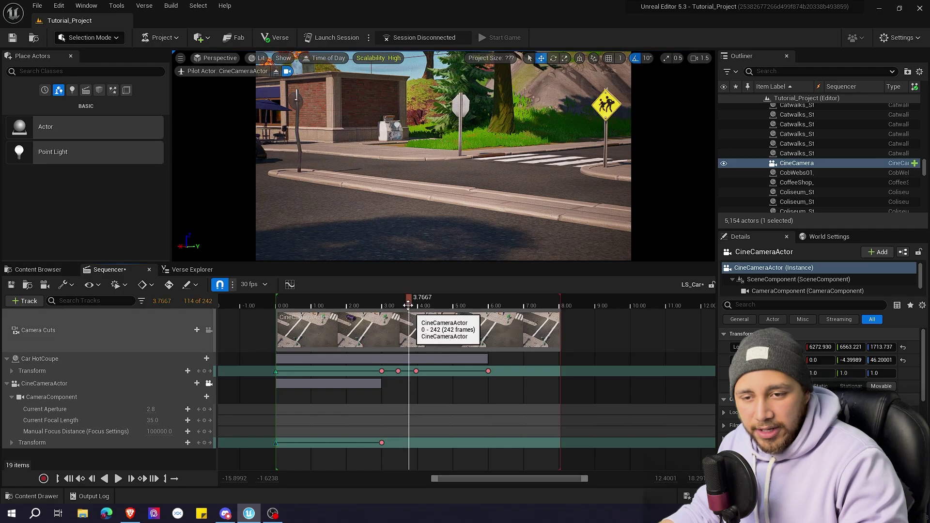
right_drag(517, 243, 466, 237)
right_drag(358, 159, 352, 160)
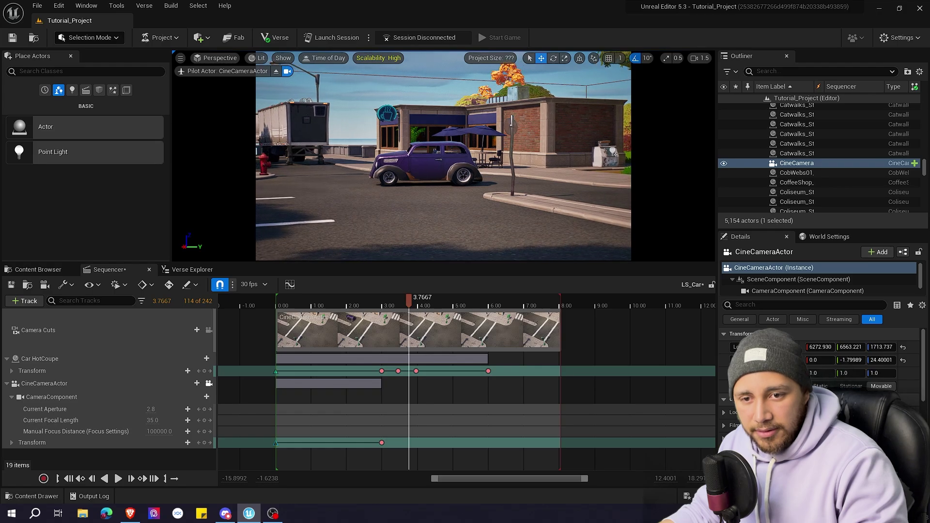
click(204, 443)
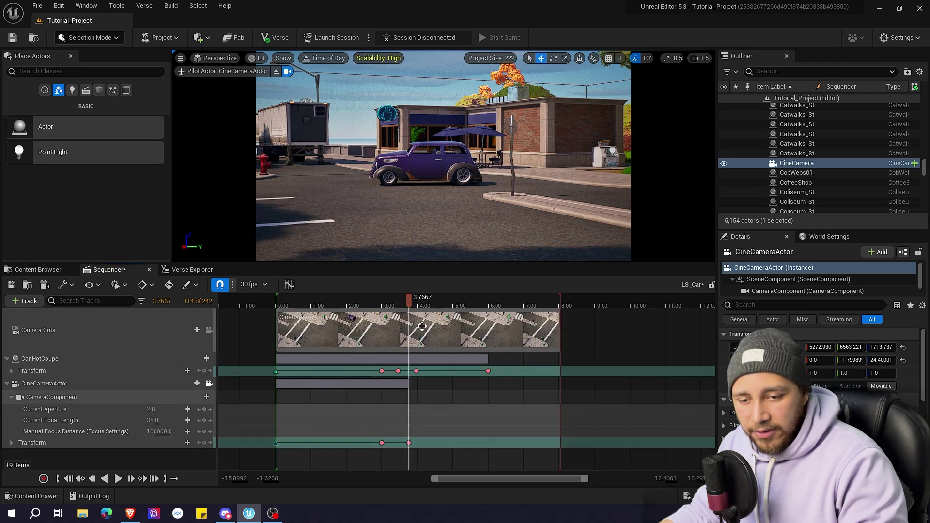
drag(406, 297, 356, 297)
key(space)
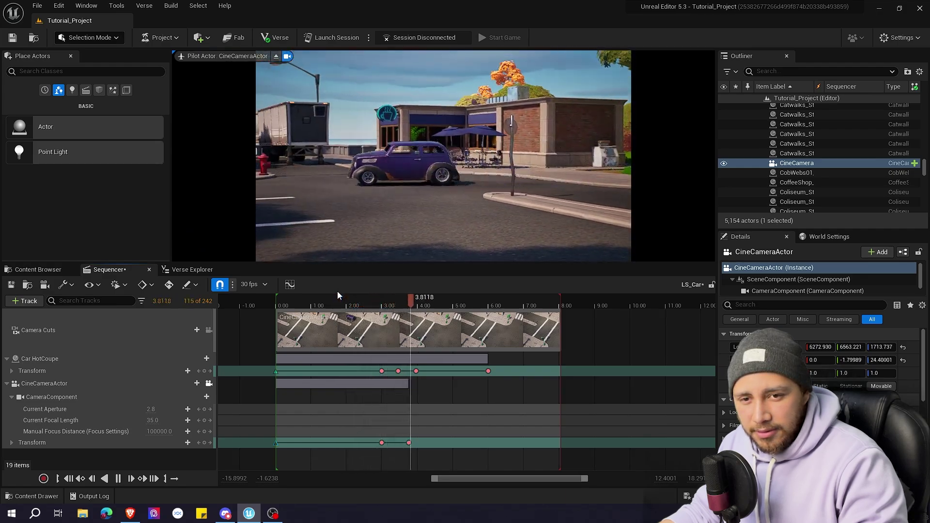
key(space)
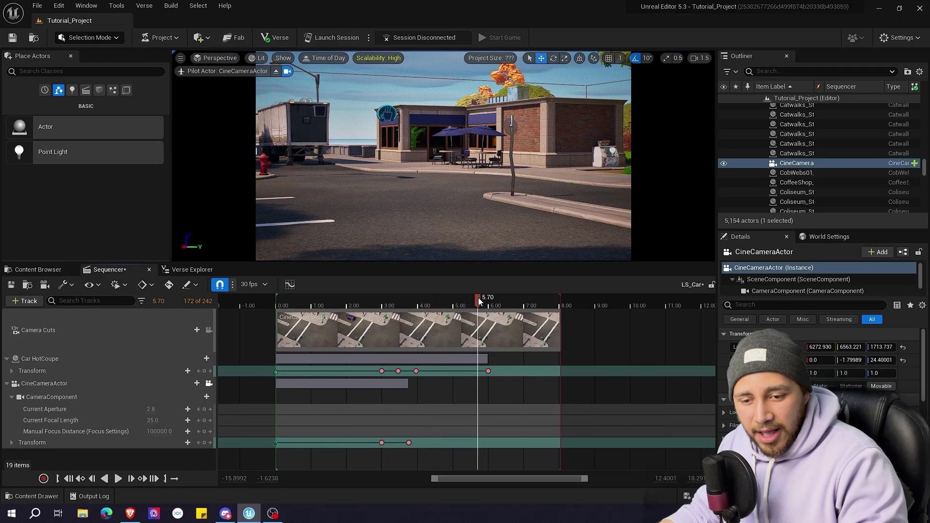
At 5.70, raise the camera above the café to a Z location of about 2648.4, key its transform and replay the shot
key(e)
right_drag(444, 156, 434, 166)
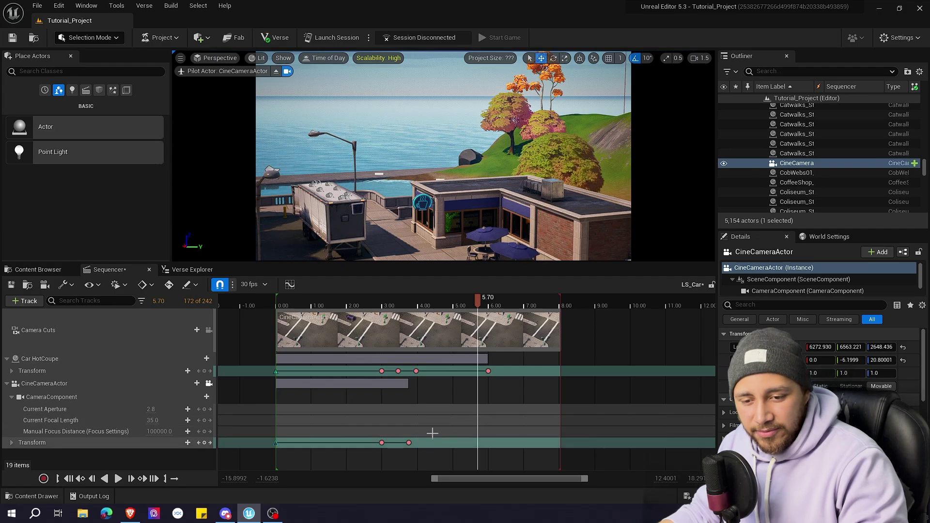
click(204, 442)
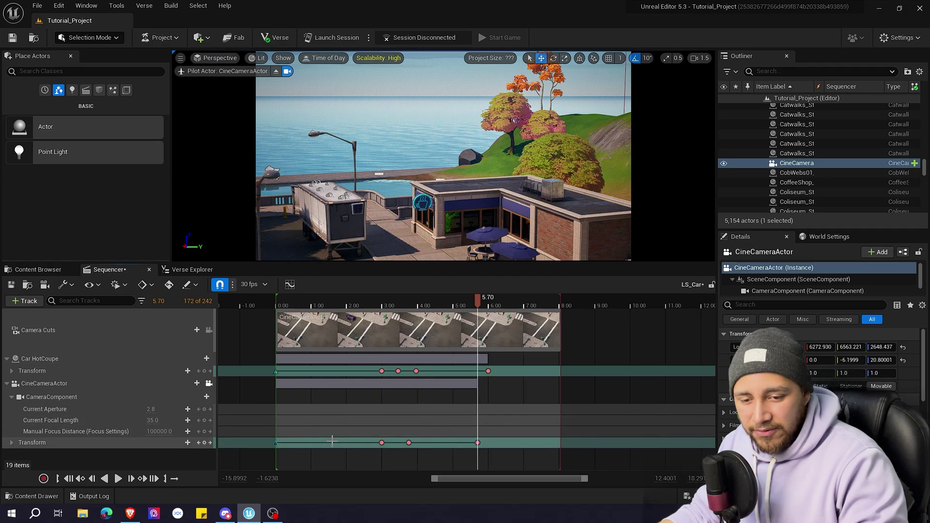
drag(469, 301, 332, 301)
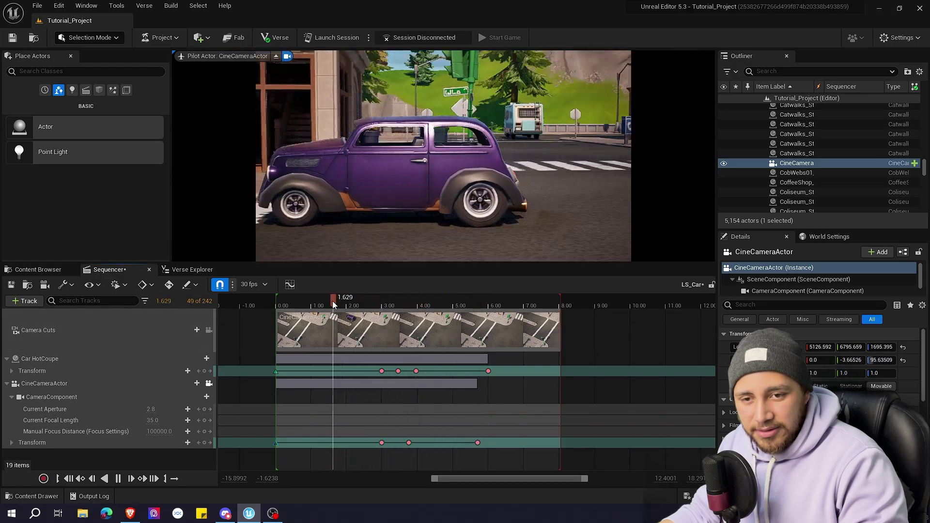
key(space)
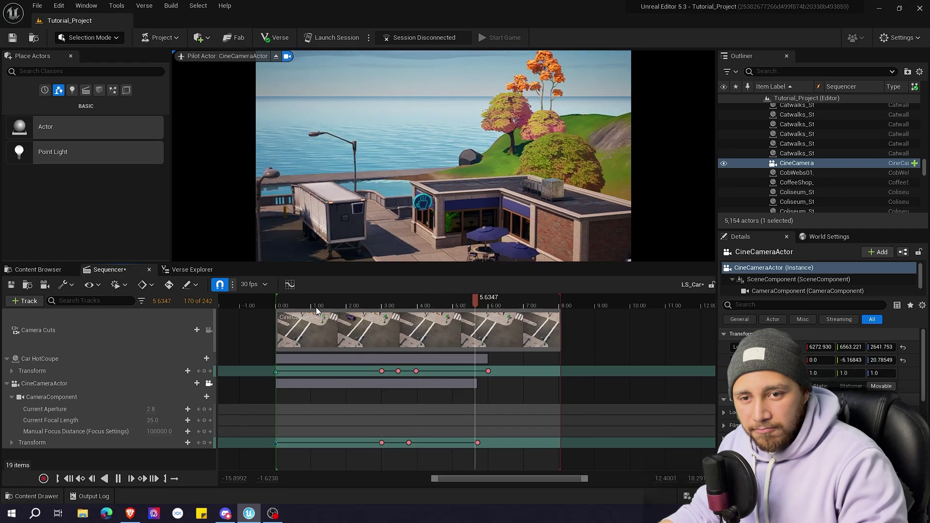
key(space)
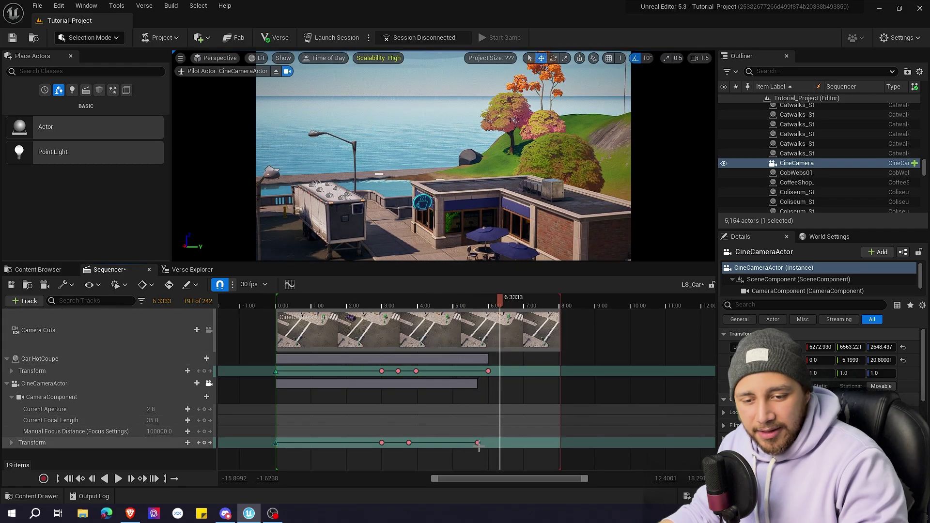
Change the interpolation of the camera's last transform key and move that key to 8.0667, the end of the sequence
right_click(477, 443)
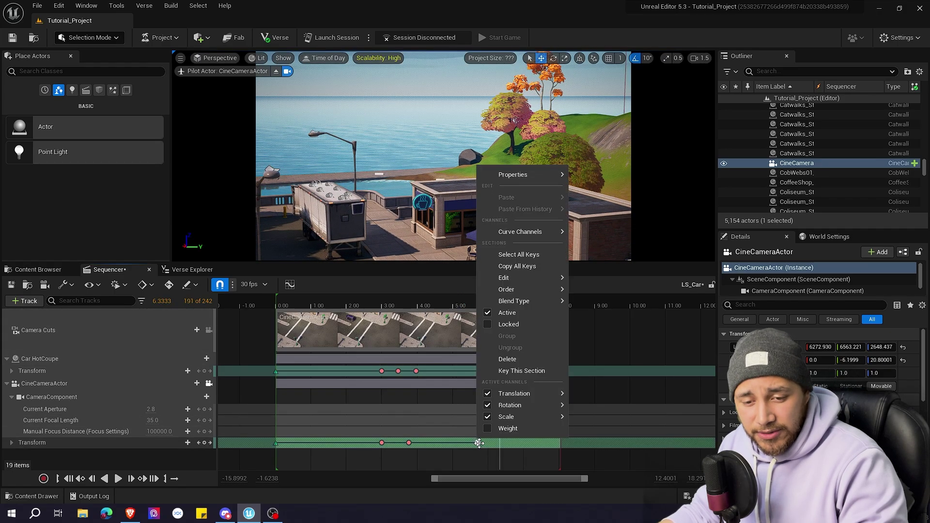
right_click(477, 442)
click(514, 370)
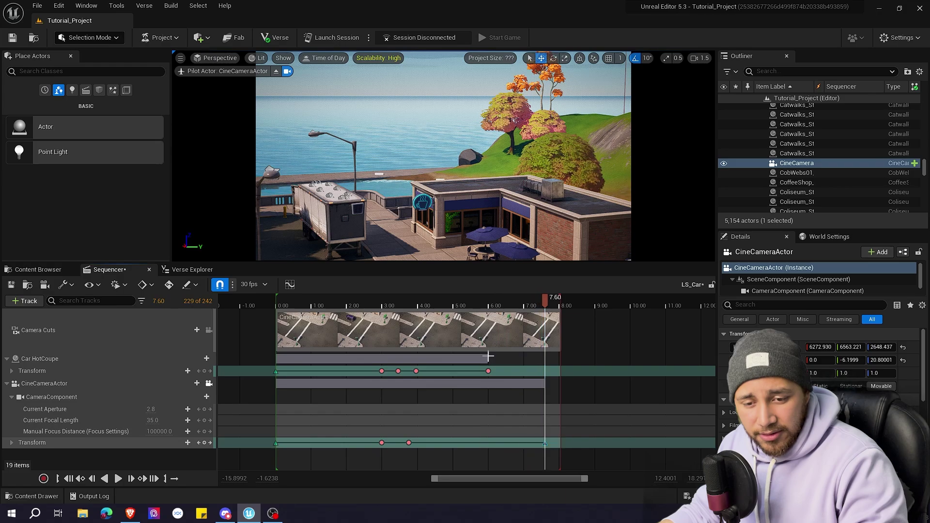
click(375, 305)
key(space)
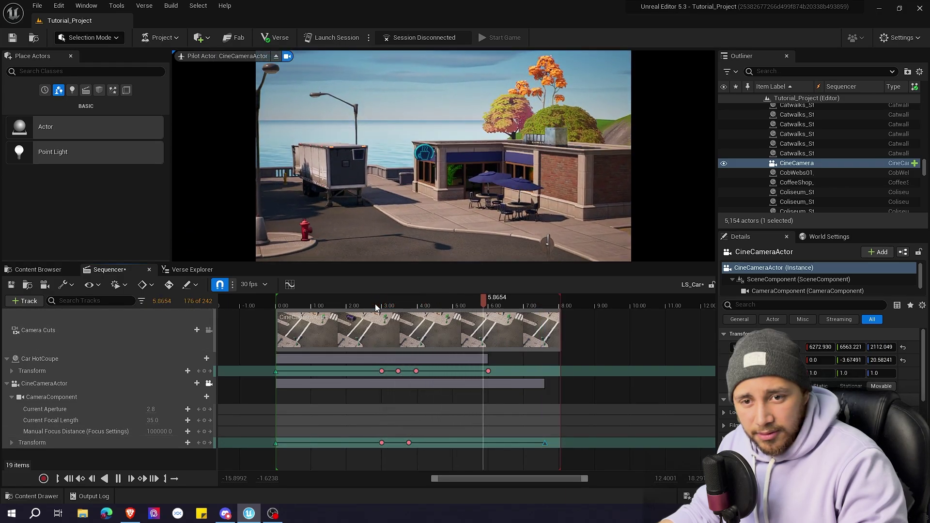
key(space)
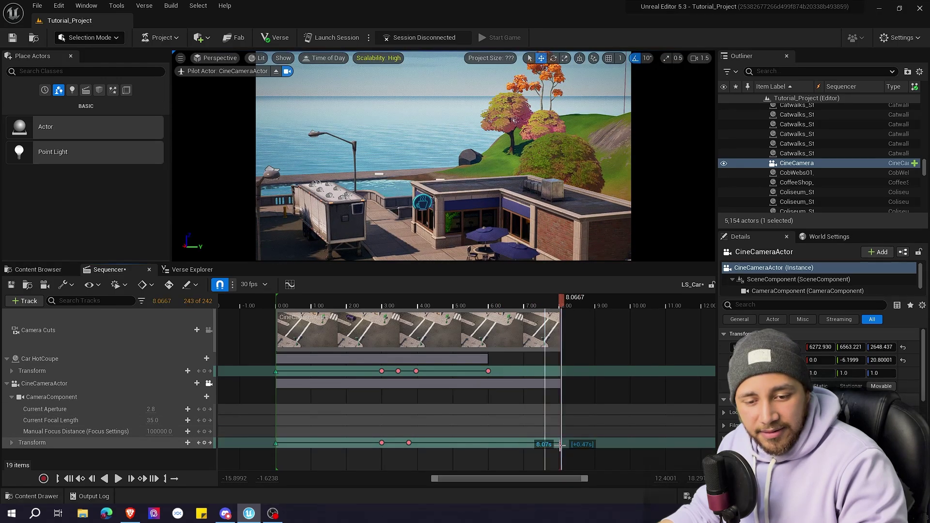
drag(560, 444, 560, 444)
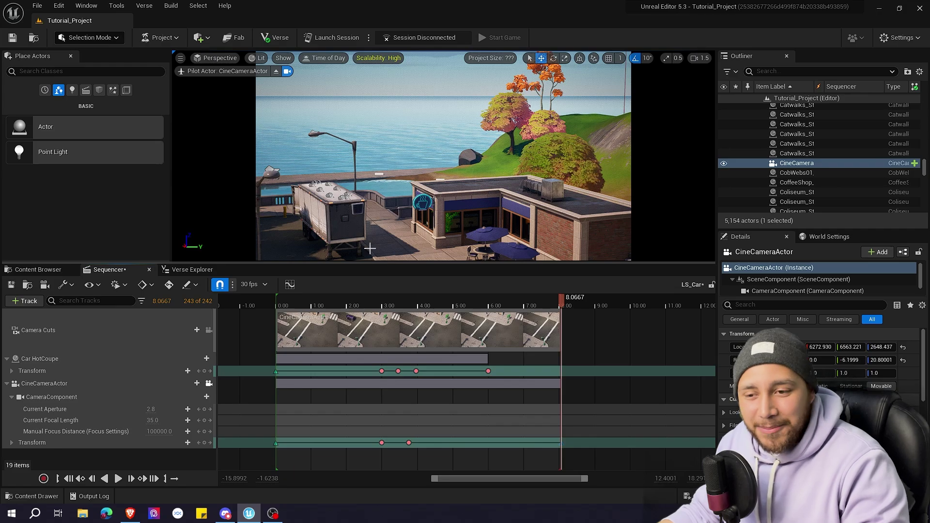
Stop piloting the cine camera and fly the free viewport out toward the water with the camera speed raised to 3.6
click(276, 75)
right_drag(281, 73, 281, 73)
key(w)
scroll(281, 74, up, 5)
key(w)
scroll(281, 74, up, 4)
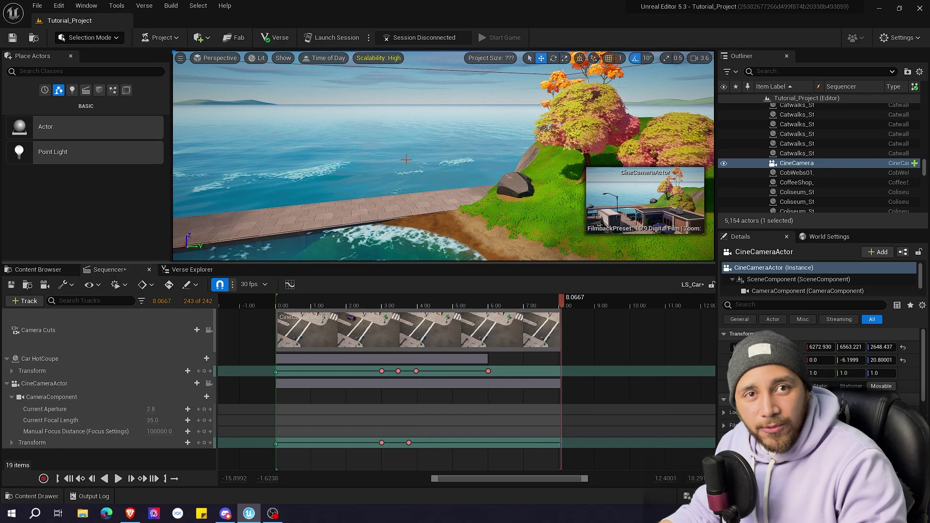
Search the Fortnite content for "boat", place the red Coastal Boat 01 on the water and scale it up to about 4.4
click(50, 271)
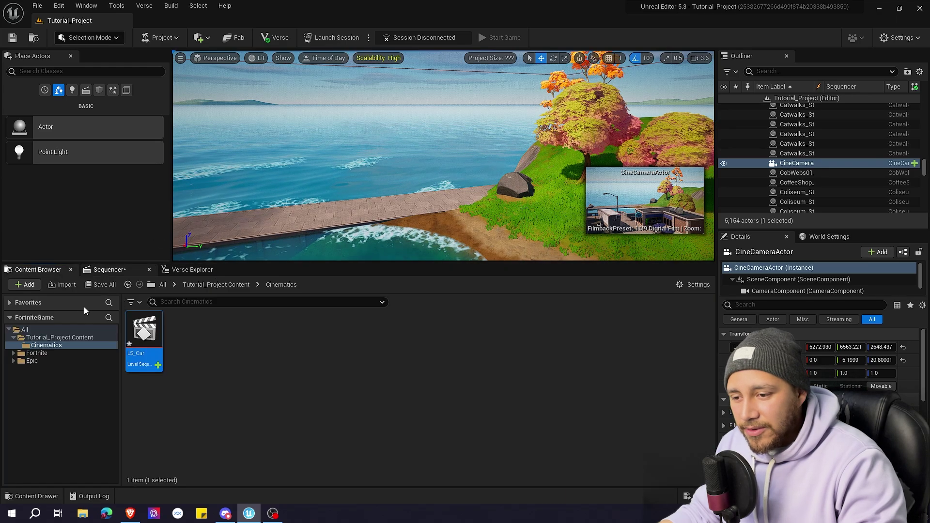
click(47, 353)
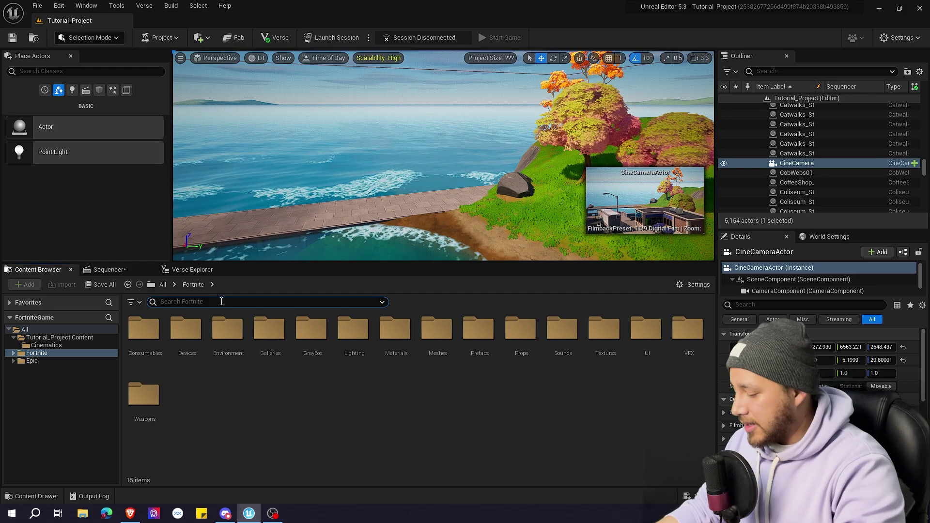
text(boat)
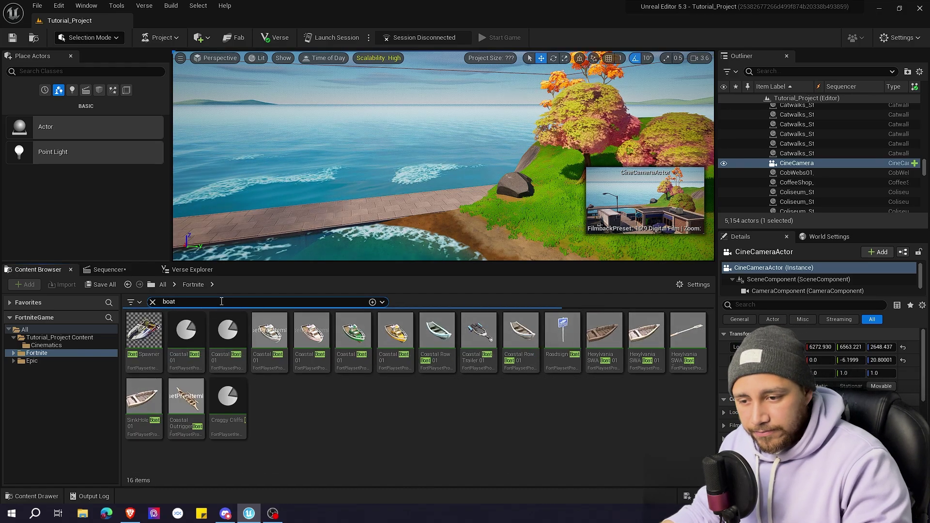
drag(353, 334, 439, 176)
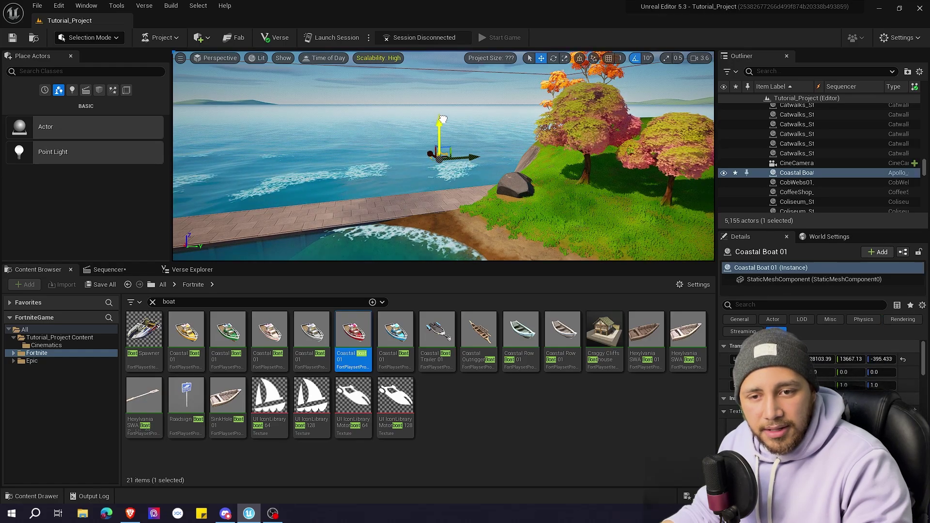
key(w)
mouse_move(461, 132)
right_down()
mouse_move(445, 146)
mouse_move(461, 133)
right_up()
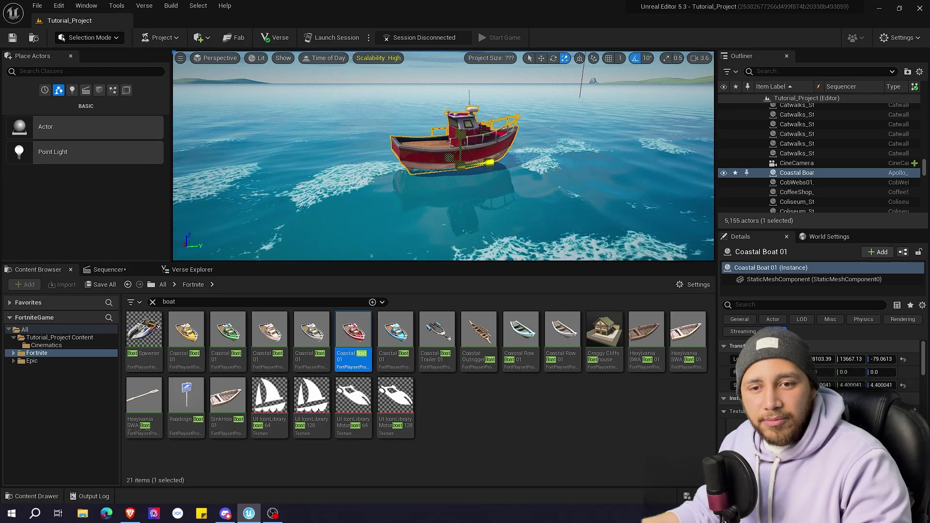
Rotate the boat 180° about its vertical axis and move it along X closer to the pier
key(e)
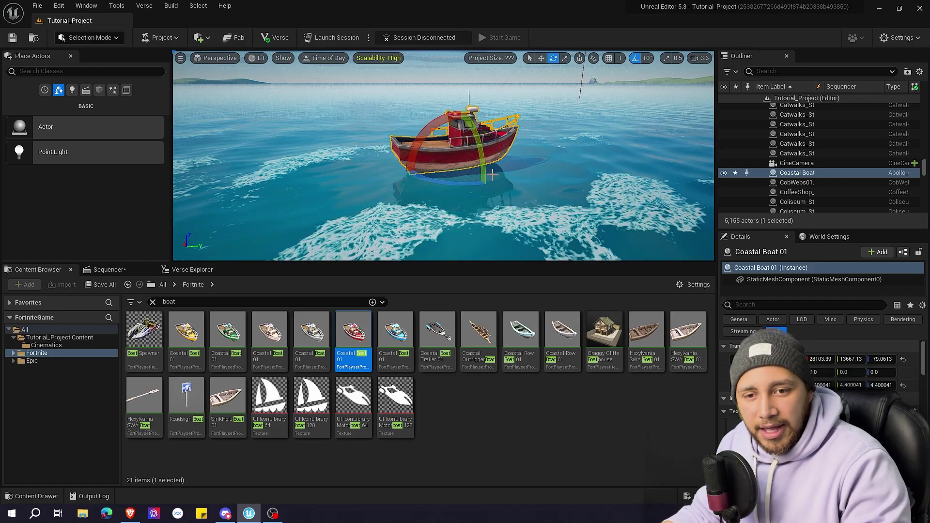
drag(455, 182, 486, 191)
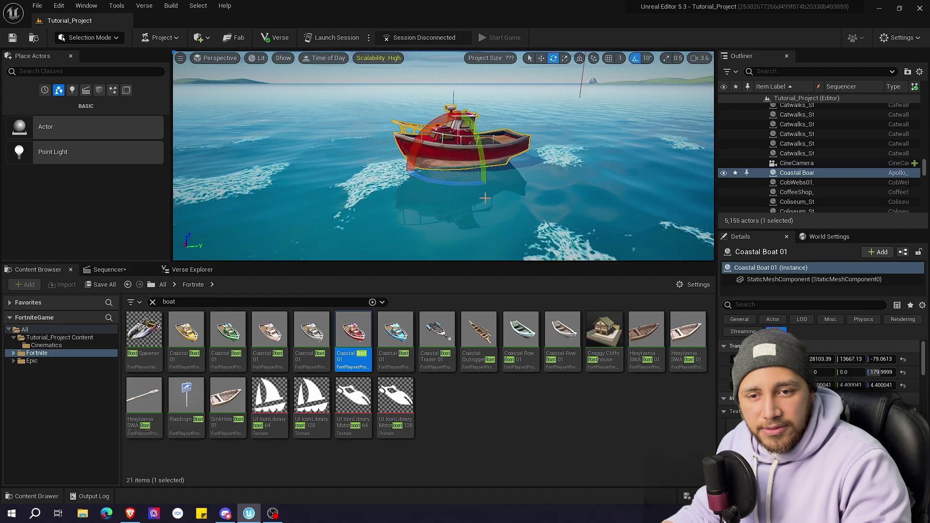
right_drag(485, 197, 513, 218)
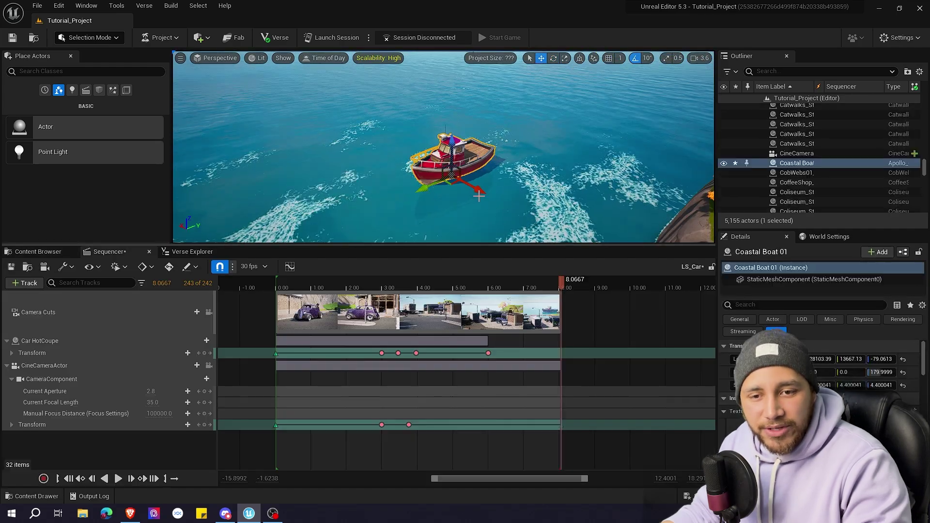
shift+drag(483, 191, 540, 206)
mouse_move(539, 205)
right_down()
mouse_move(542, 223)
mouse_move(542, 194)
right_up()
Add Coastal Boat 01 to the level sequence and give it a Transform track
click(798, 163)
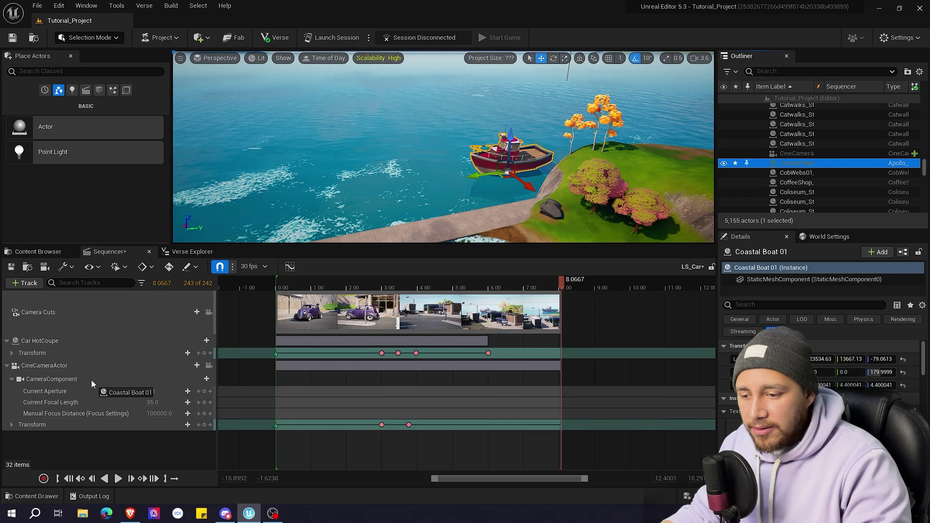
drag(91, 380, 97, 379)
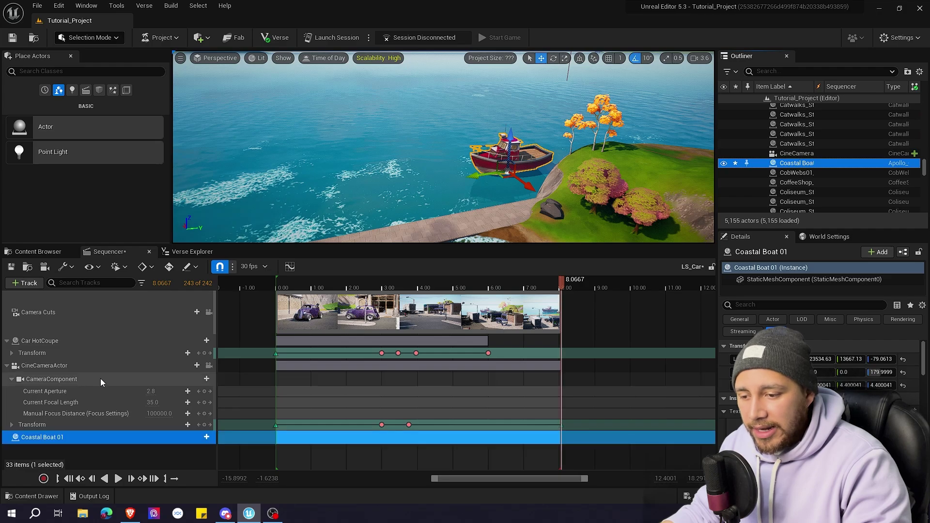
click(207, 438)
click(244, 275)
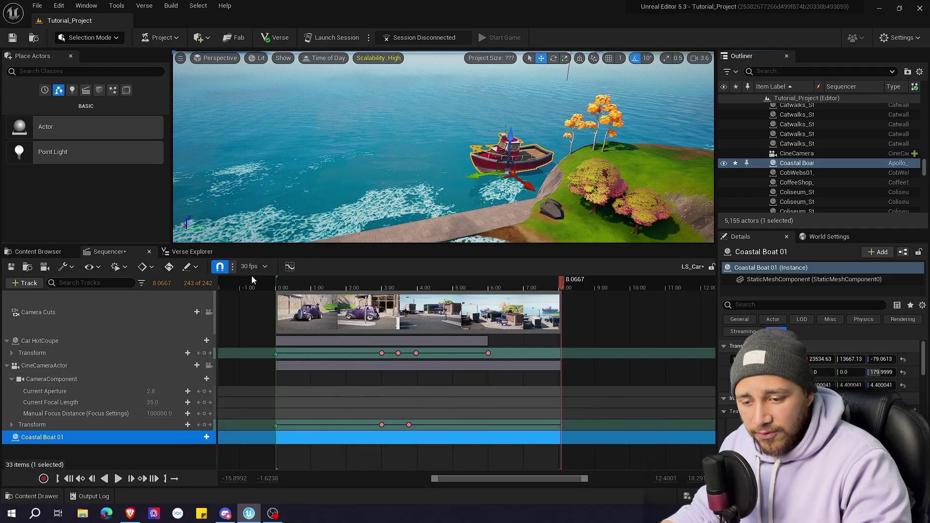
Using the camera cuts view for timing, key the boat's transform at 3.2333 and set that key's interpolation to Linear
right_drag(425, 199, 467, 241)
mouse_move(405, 283)
mouse_down()
mouse_move(349, 285)
mouse_move(482, 291)
mouse_move(391, 291)
mouse_up()
click(209, 312)
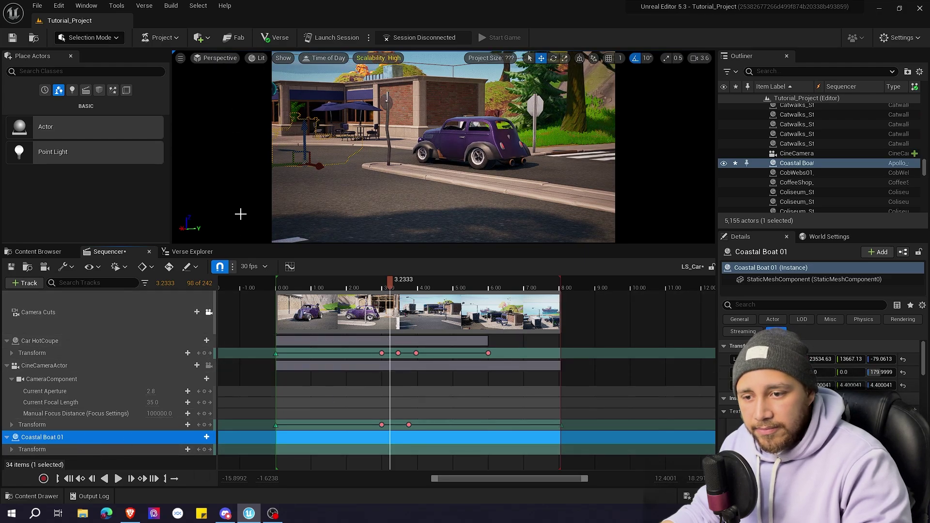
click(209, 311)
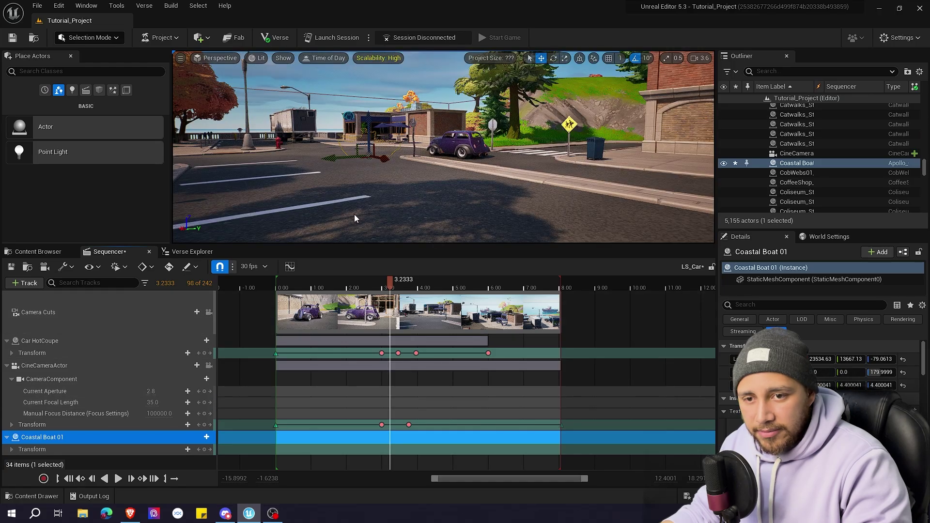
key(f)
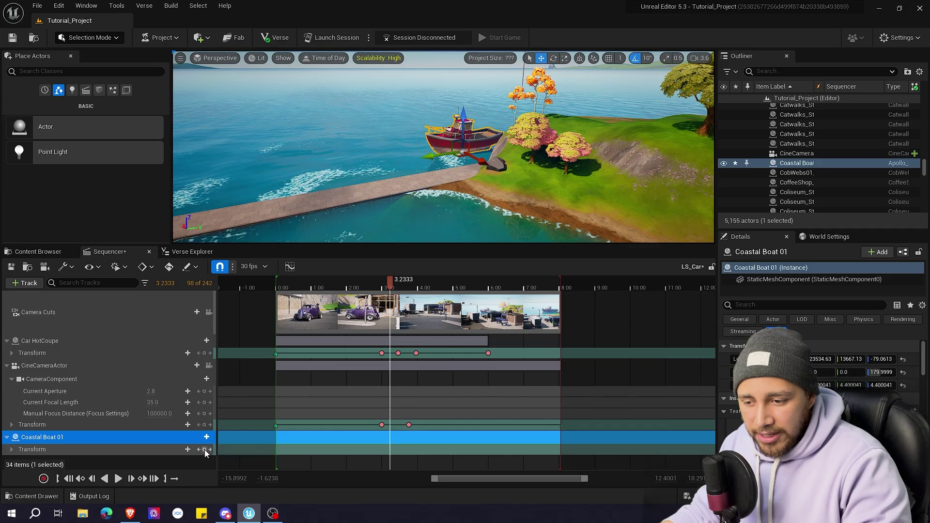
click(205, 449)
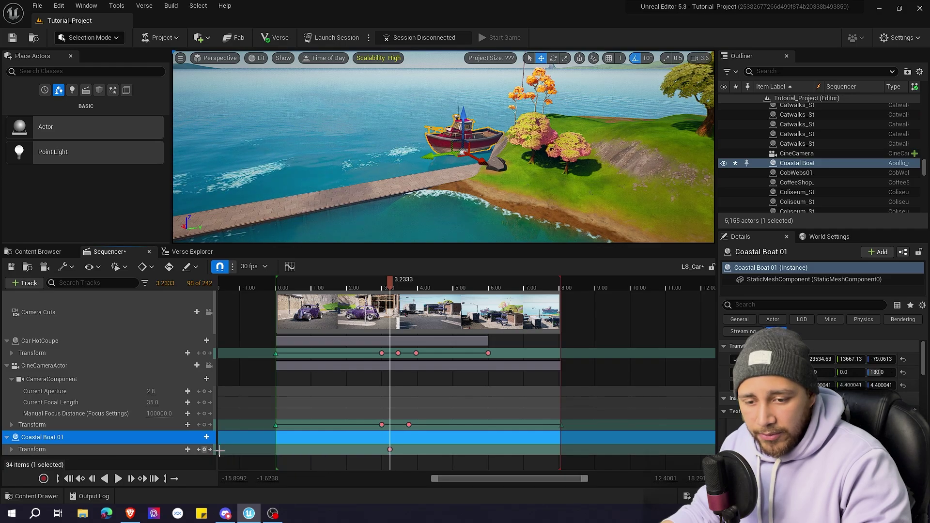
right_click(391, 450)
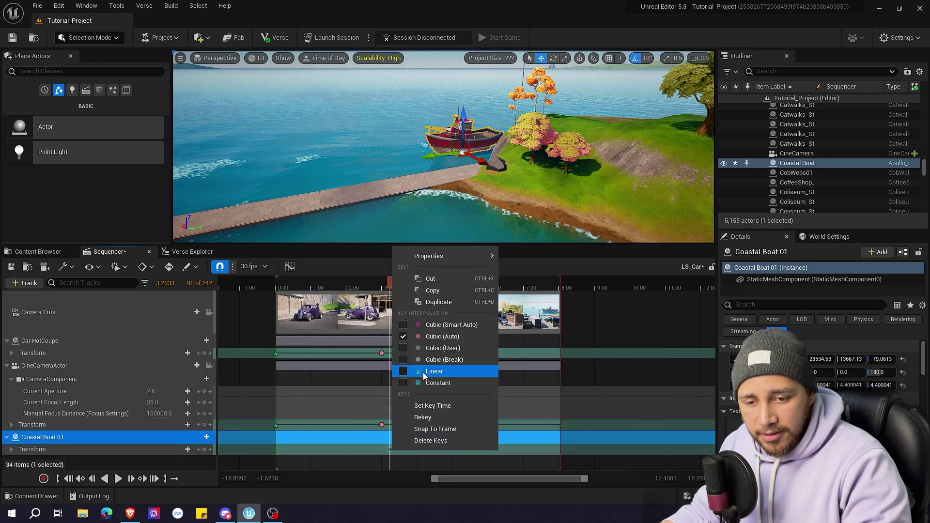
click(422, 372)
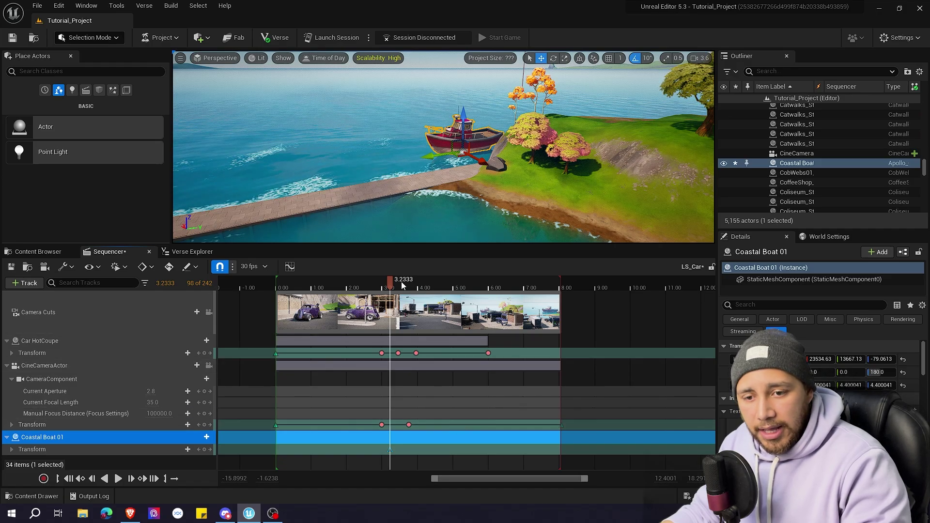
At 5.1333, move the boat along the pier to a Y location of about 5568 and key its transform
drag(391, 283, 464, 284)
right_drag(437, 183, 420, 177)
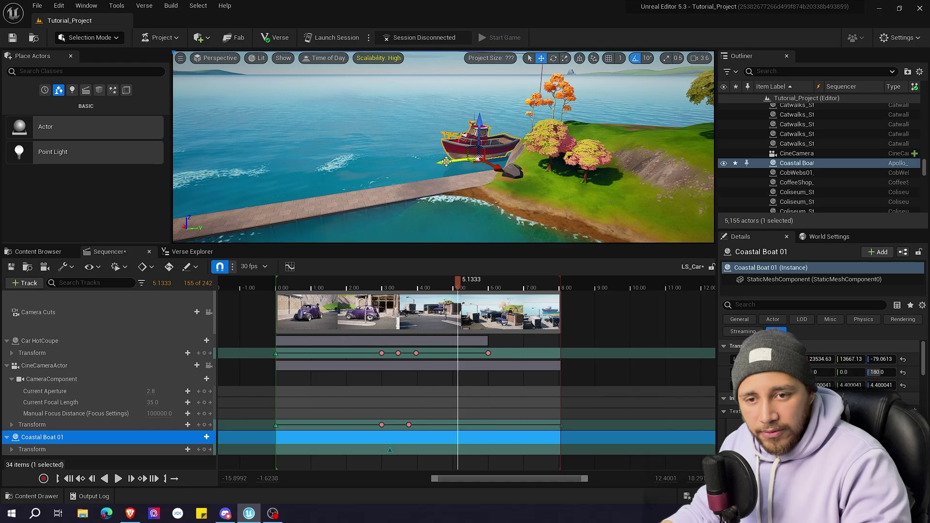
drag(446, 162, 317, 174)
key(w)
right_drag(318, 173, 296, 193)
key(s)
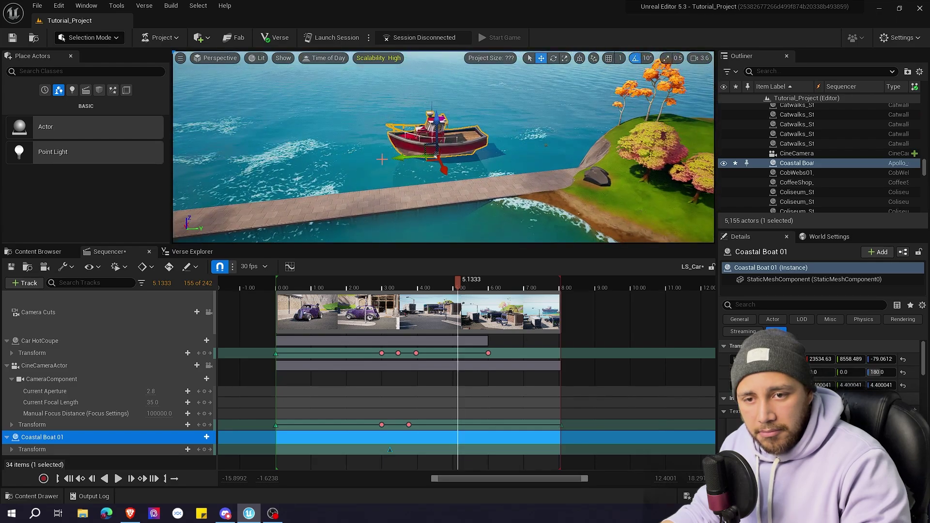
drag(395, 159, 321, 163)
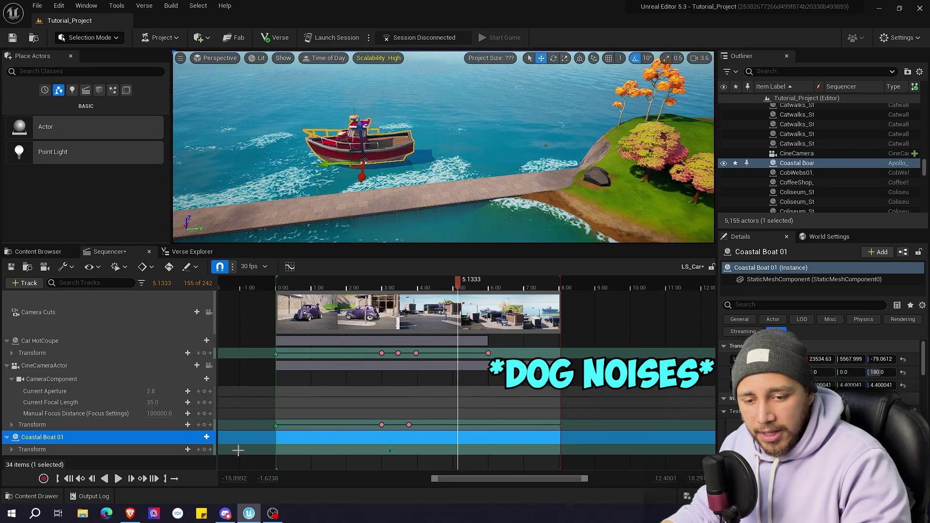
click(205, 450)
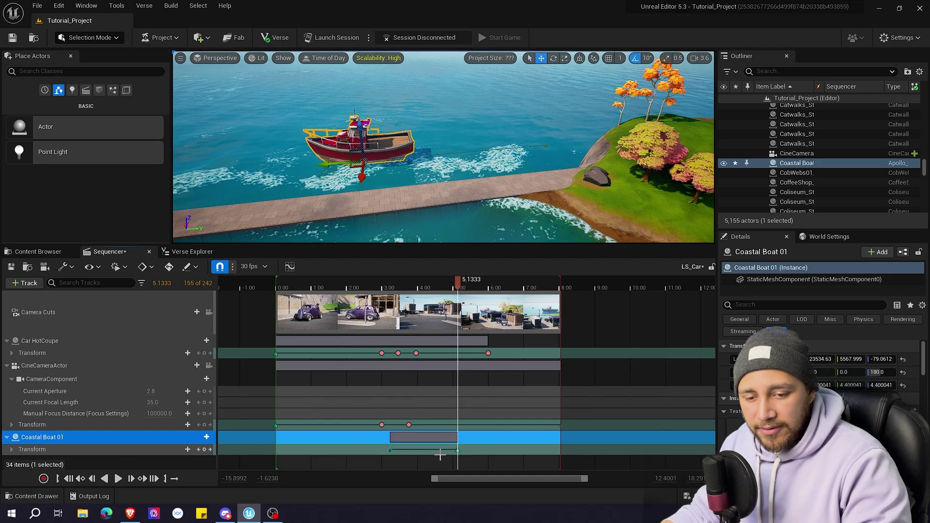
Move the boat's second transform key to the end of the sequence at 8.0667 and play back its motion
drag(457, 280, 406, 280)
drag(456, 450, 559, 448)
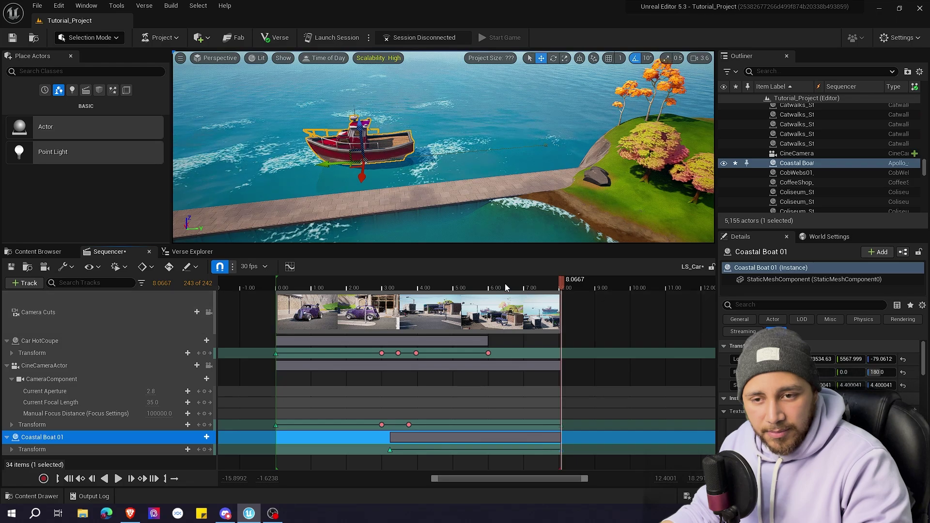
drag(504, 285, 426, 290)
key(space)
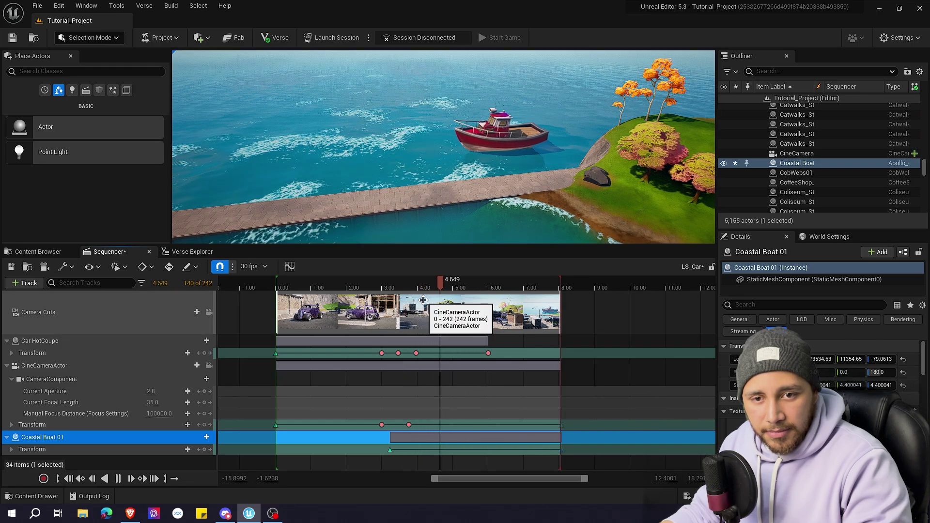
key(space)
Lock the viewport to the camera cuts and play the shot from 2.6667 to check the boat in frame
click(210, 312)
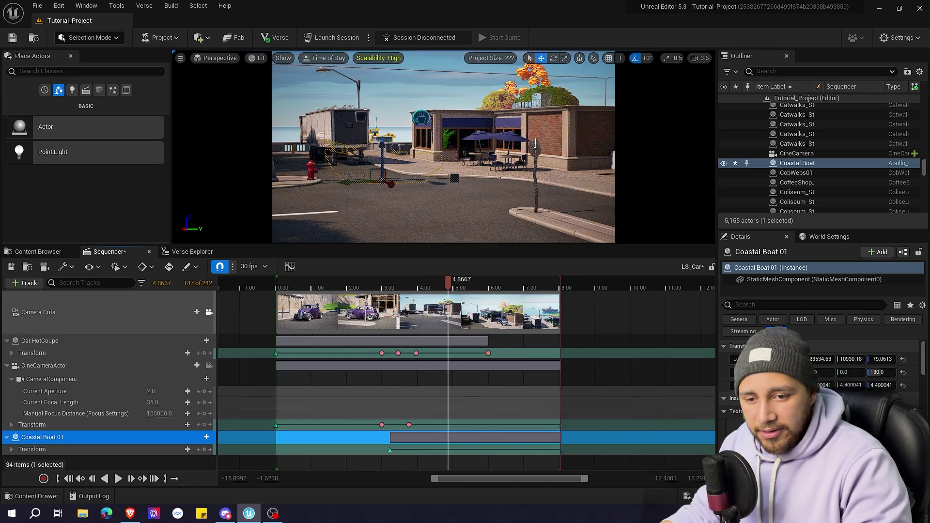
drag(440, 283, 365, 280)
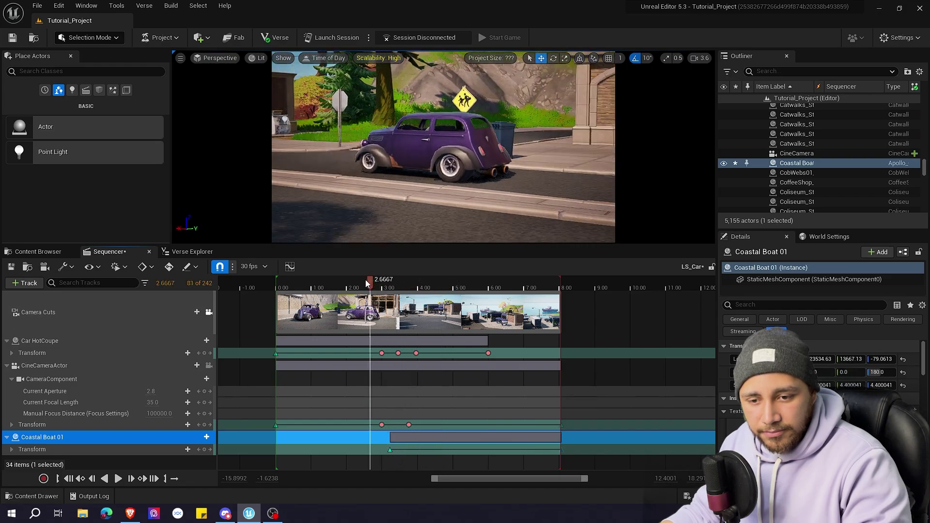
key(space)
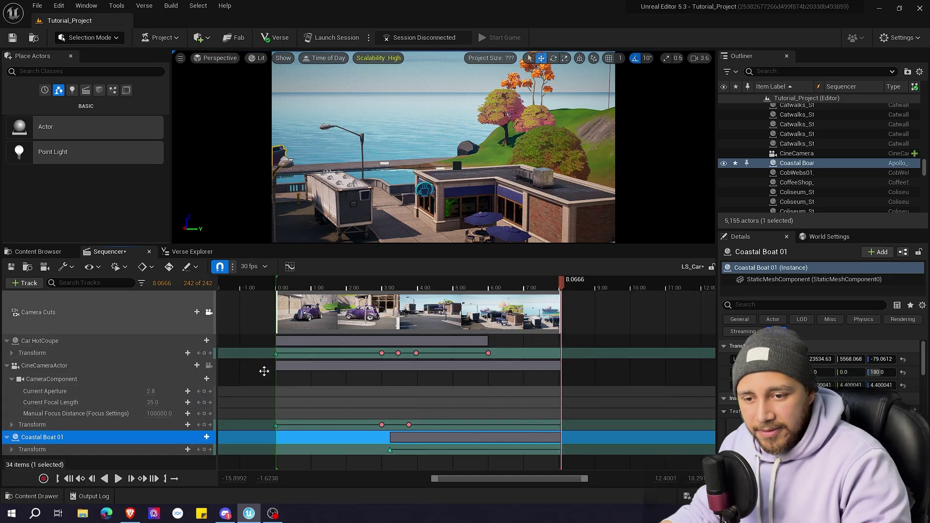
At the sequence's end, pull the boat back to a Y location of about 8079, key it and review it through the camera cuts
click(209, 311)
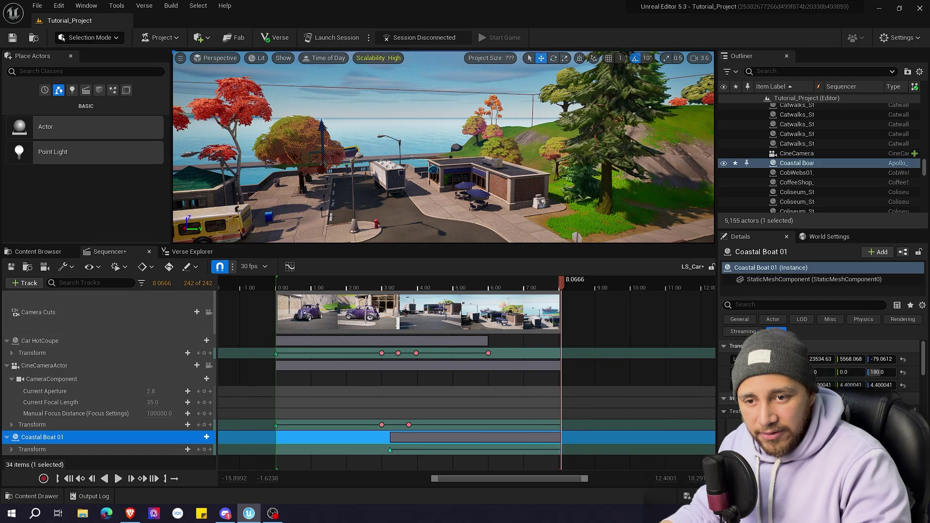
key(f)
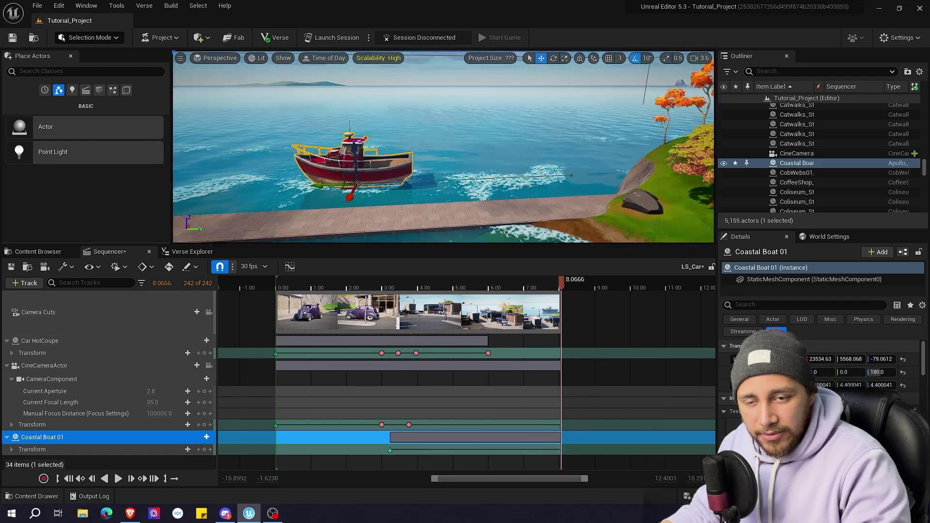
drag(315, 181, 390, 191)
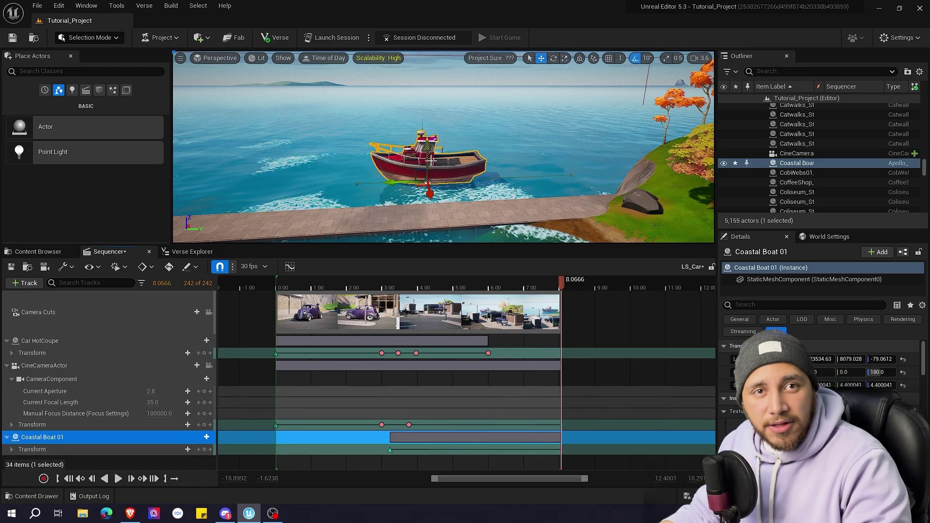
click(372, 287)
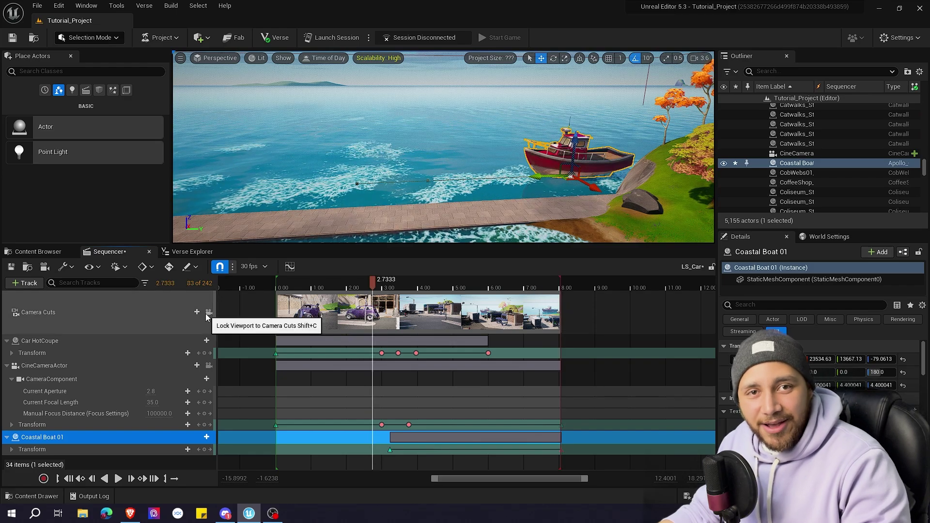
click(206, 313)
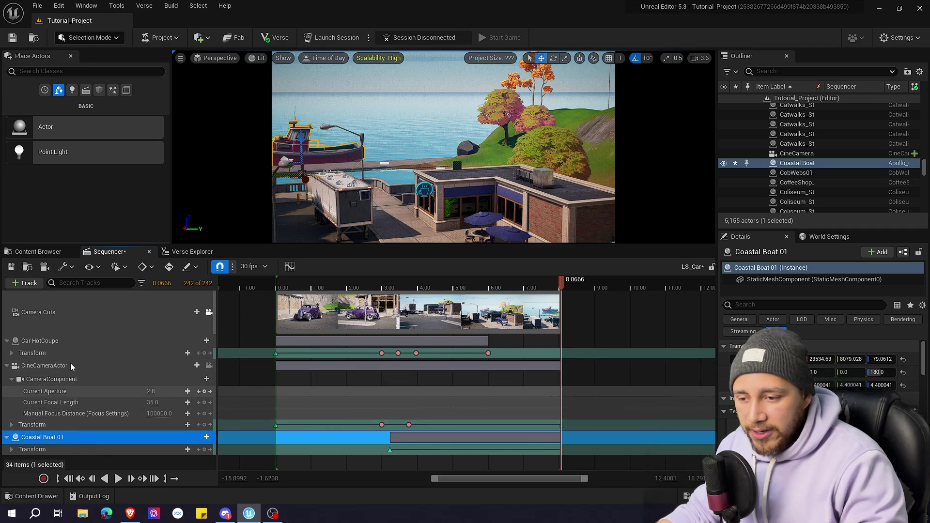
Set the When Finished option of the Car HotCoupe's Transform section to Keep State
click(62, 342)
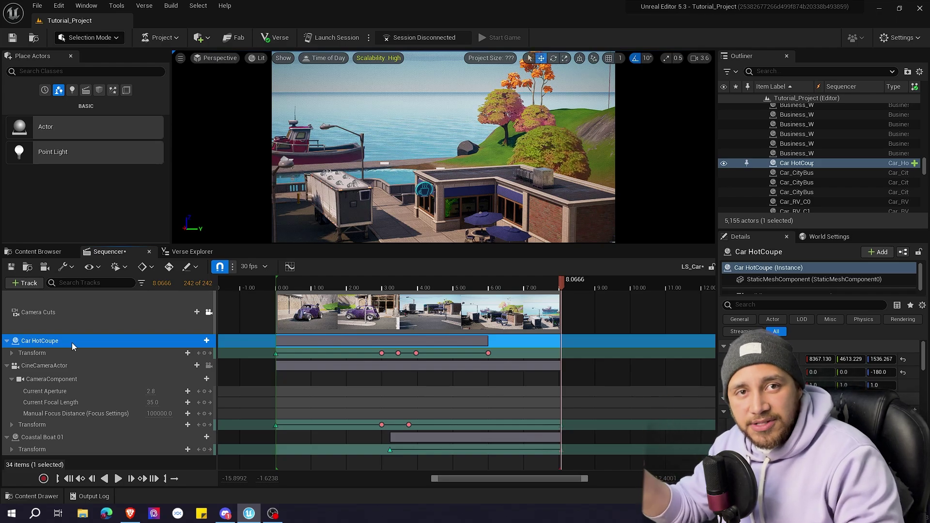
click(58, 353)
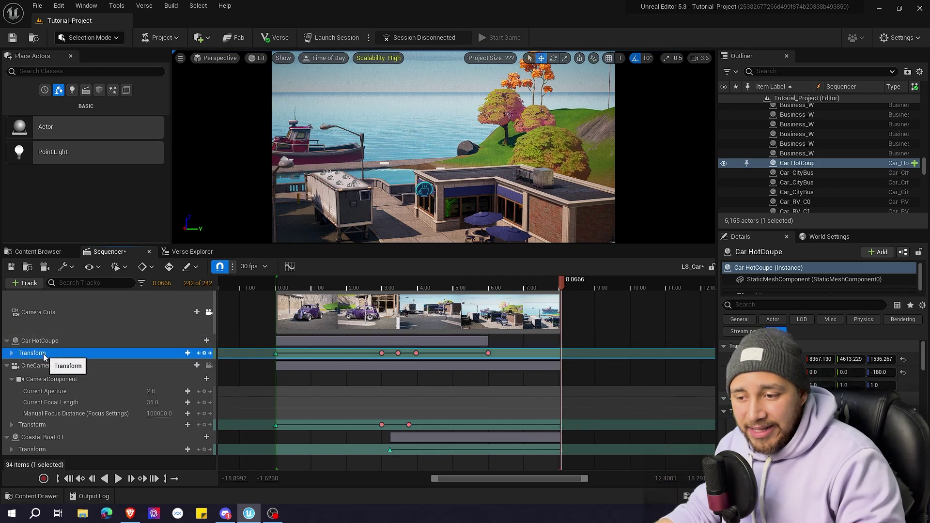
right_click(44, 356)
mouse_move(108, 126)
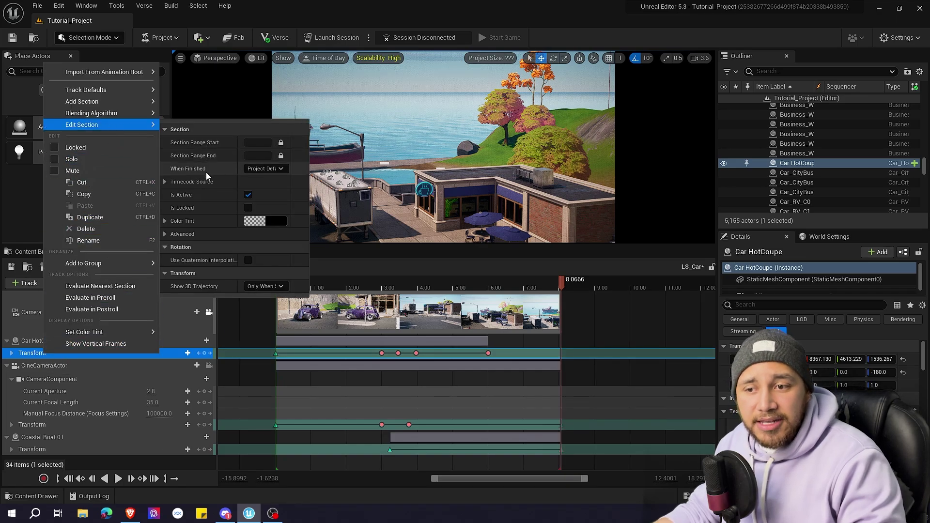
click(266, 169)
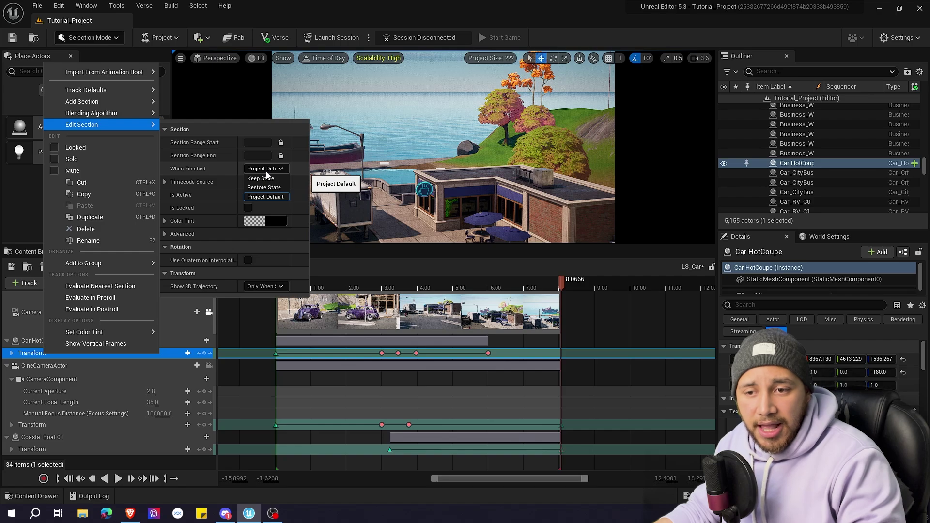
click(267, 178)
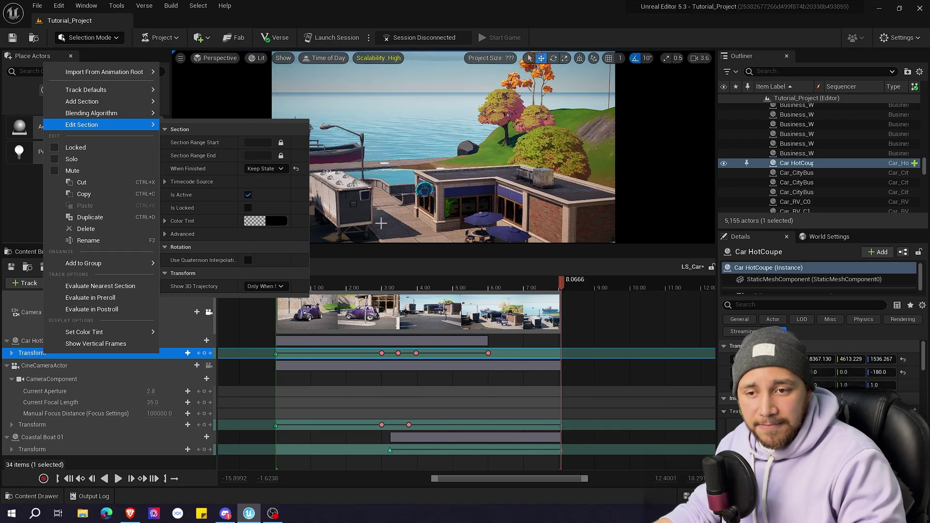